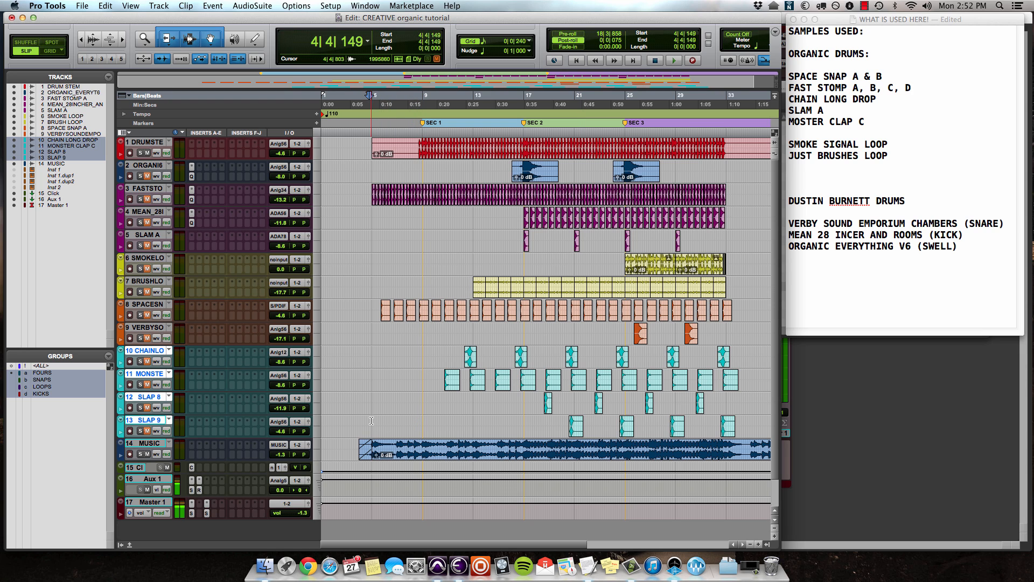
- Play the arrangement from just before bar 5 to listen to the opening build, and stop playback
key(space)
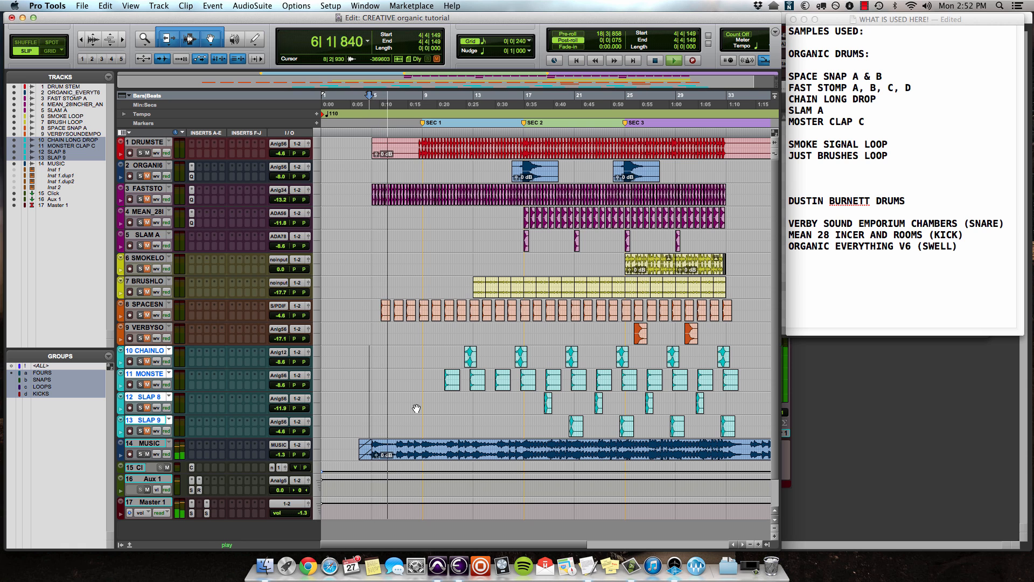
key(t)
scroll(416, 409, right, 3)
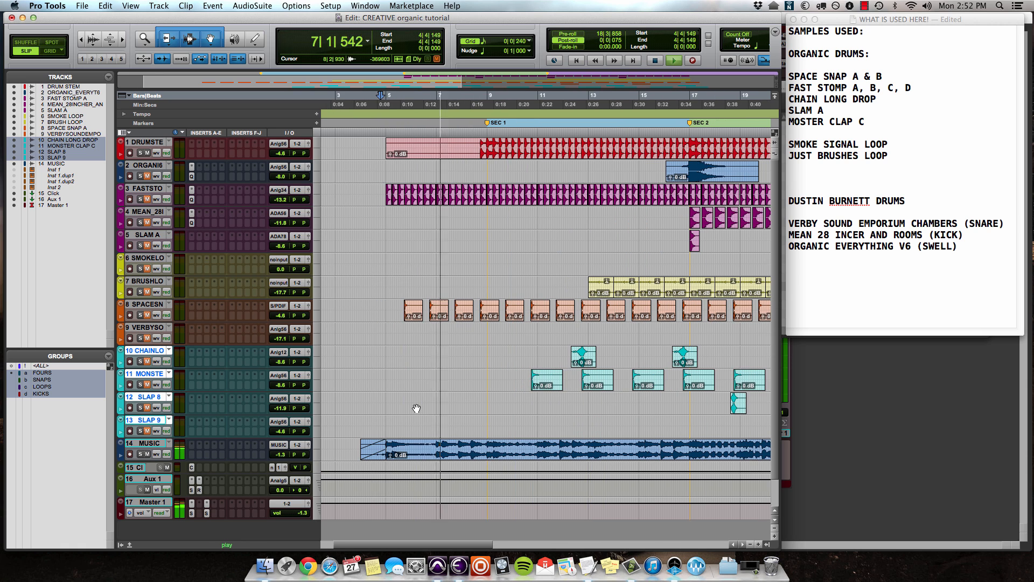
key(r)
scroll(417, 409, right, 1)
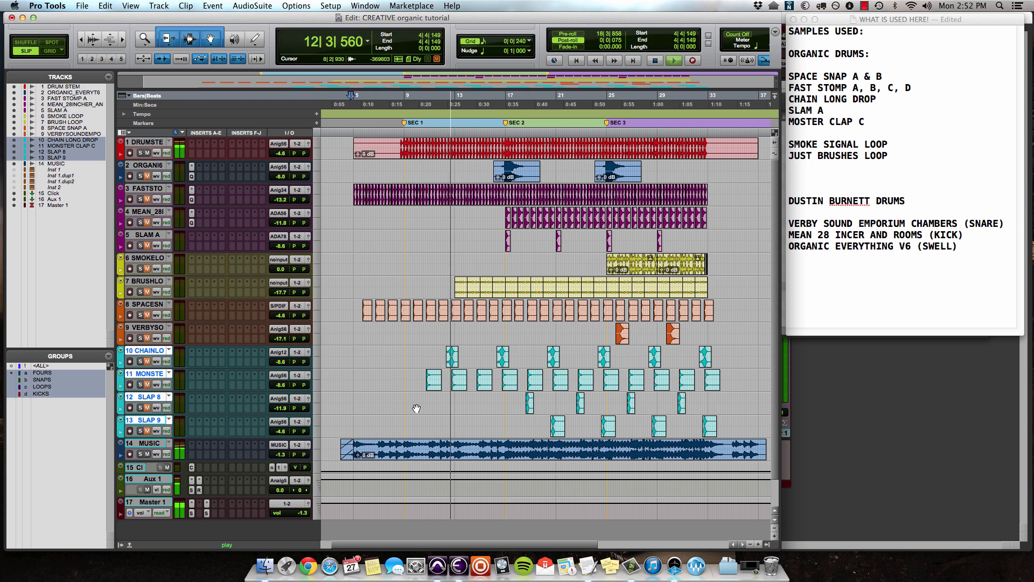
key(space)
- Zoom in on the first FAST STOMP clips at bar 5 and highlight the line "FAST STOMP A, B, C, D" in the TextEdit notes
click(353, 280)
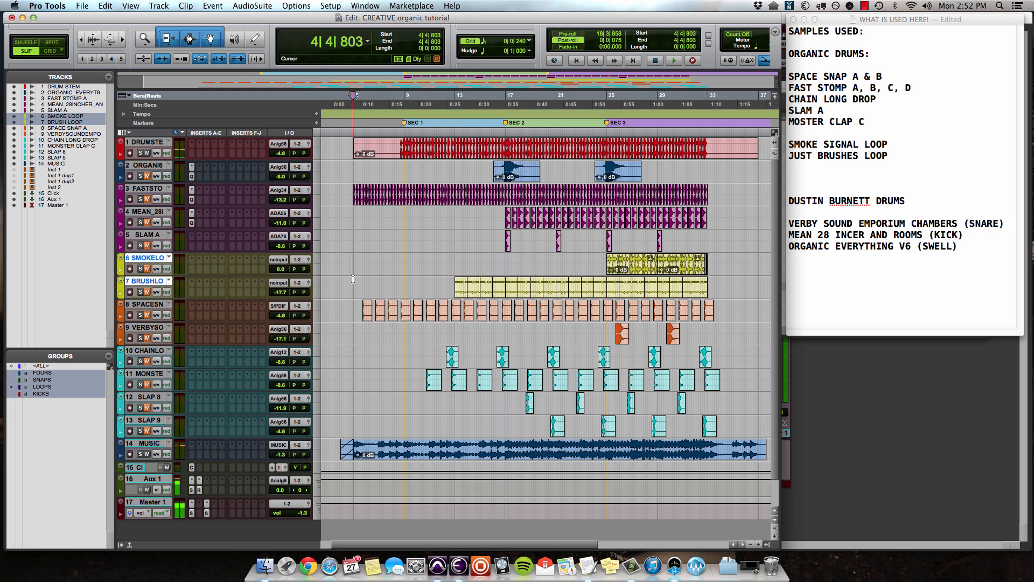
click(352, 220)
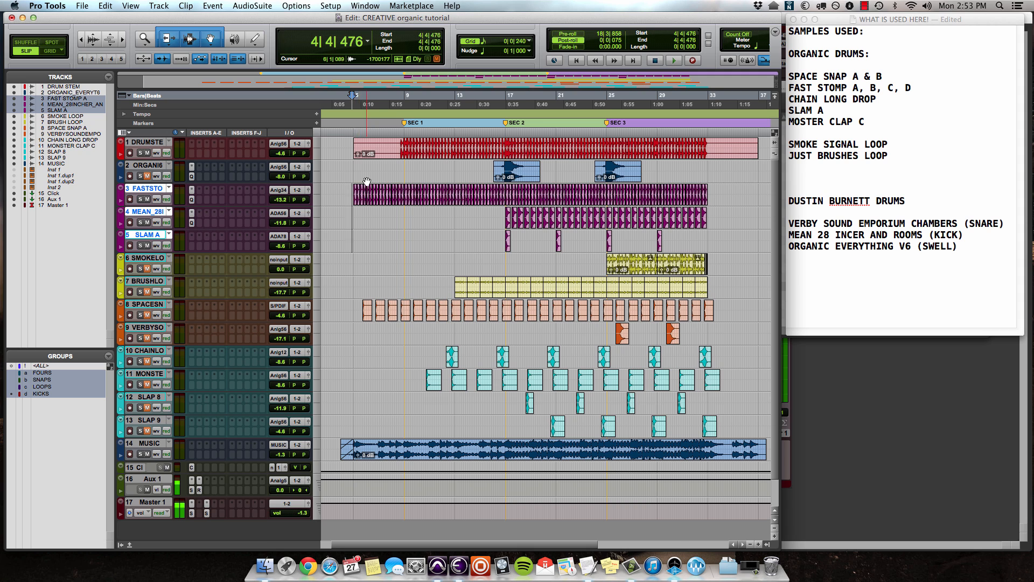
key(t)
key(t)
key(t)
scroll(591, 203, right, 4)
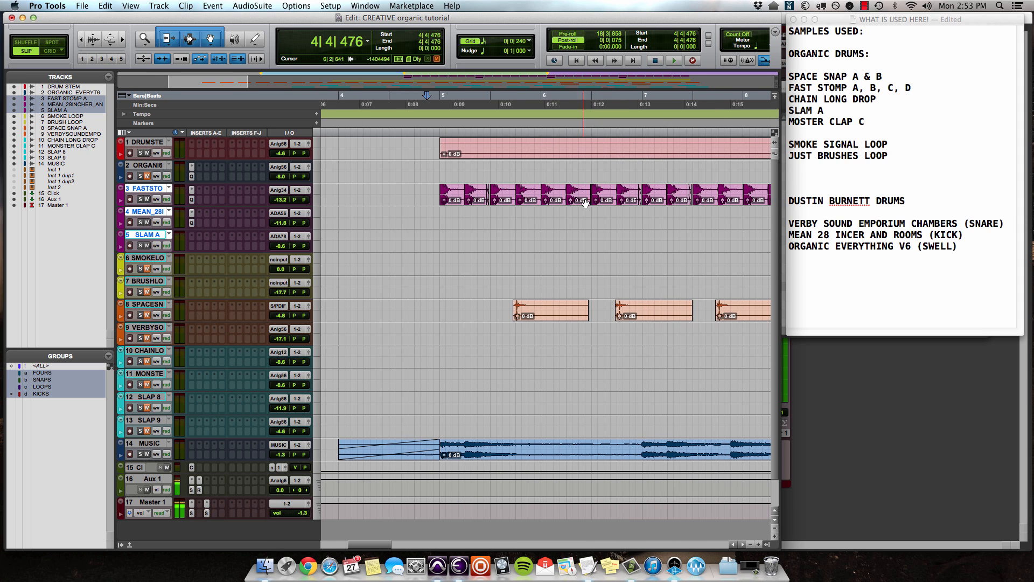
scroll(591, 203, right, 2)
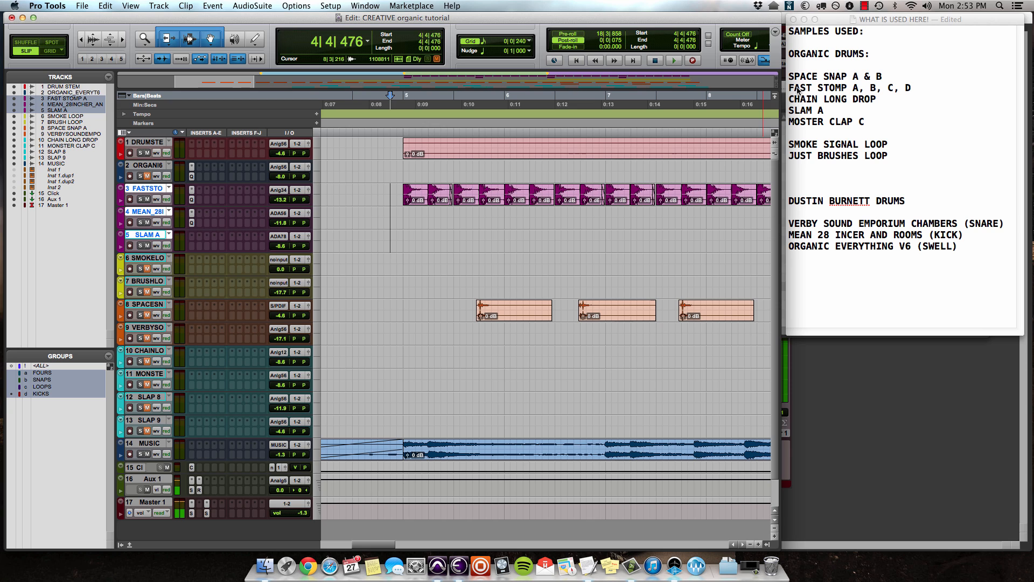
click(791, 86)
drag(794, 86, 916, 89)
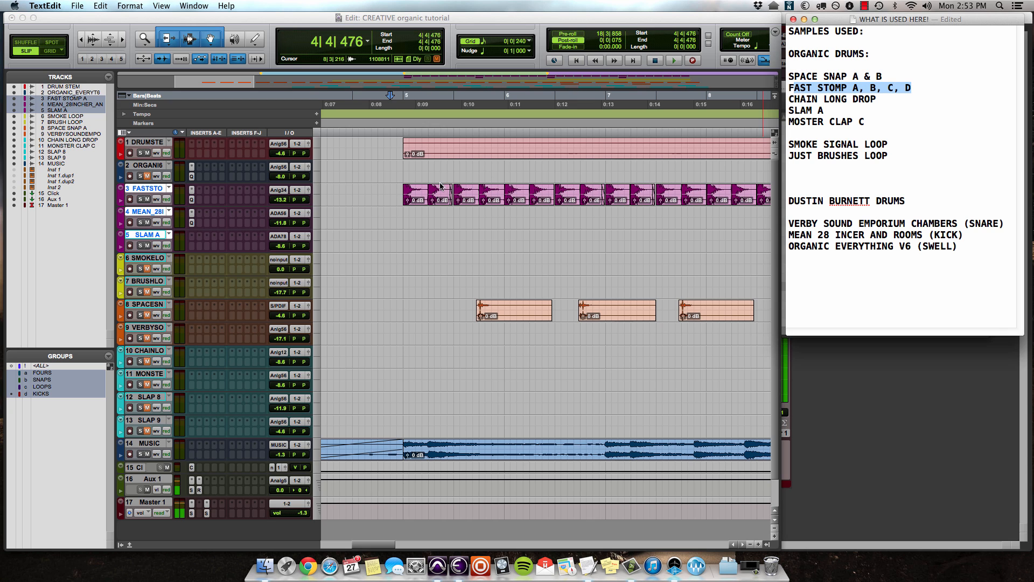
- In Pro Tools, check the clip names and parent files of the first two FAST STOMP clips at bar 5
click(410, 169)
key(t)
key(t)
key(t)
scroll(524, 182, right, 1)
key(r)
scroll(593, 194, right, 4)
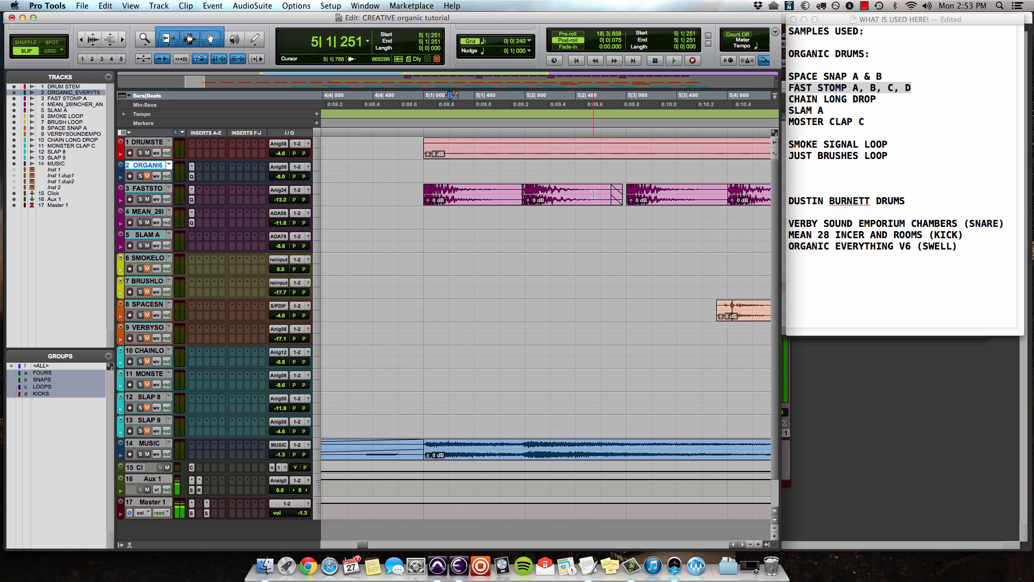
click(491, 202)
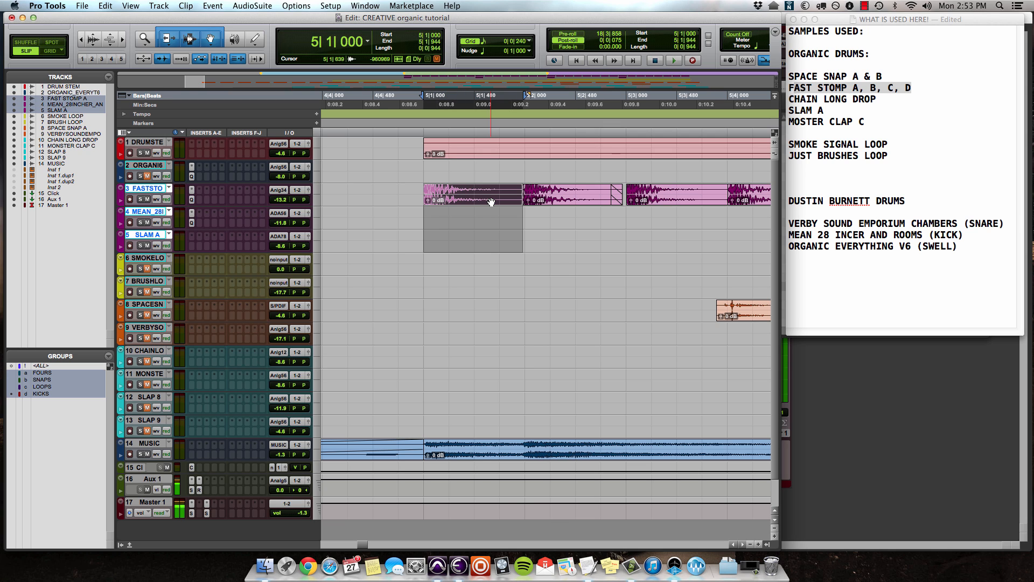
double_click(483, 193)
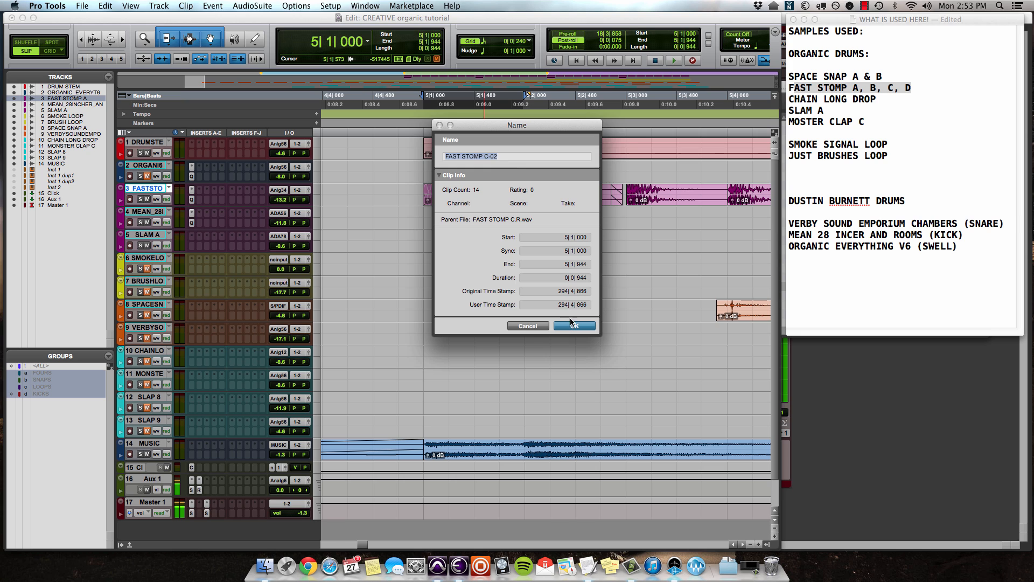
click(573, 326)
click(571, 199)
double_click(571, 201)
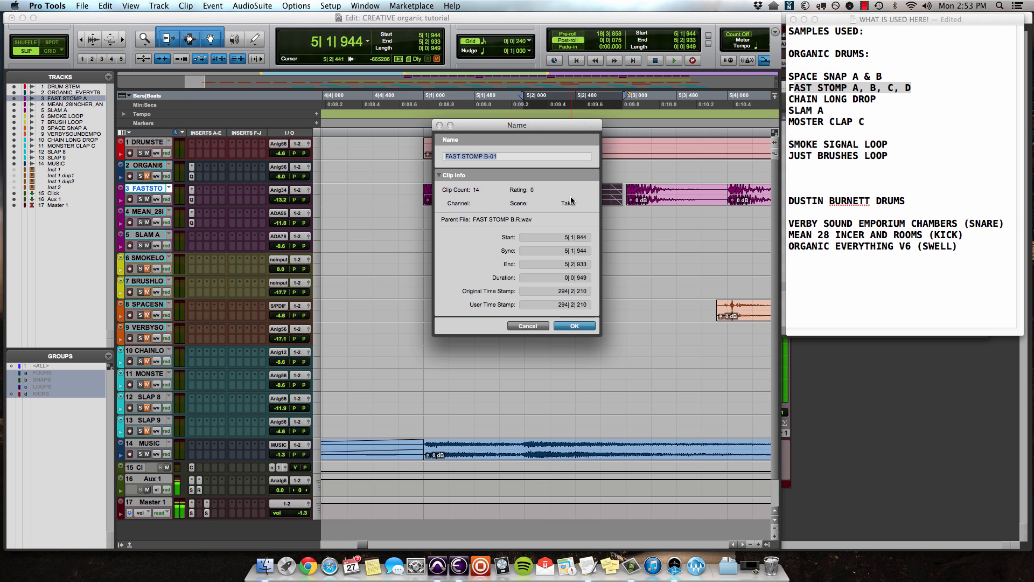
click(577, 329)
- Solo the FAST STOMP track, audition its stomp clips from just before bar 5, and unsolo the track
key(r)
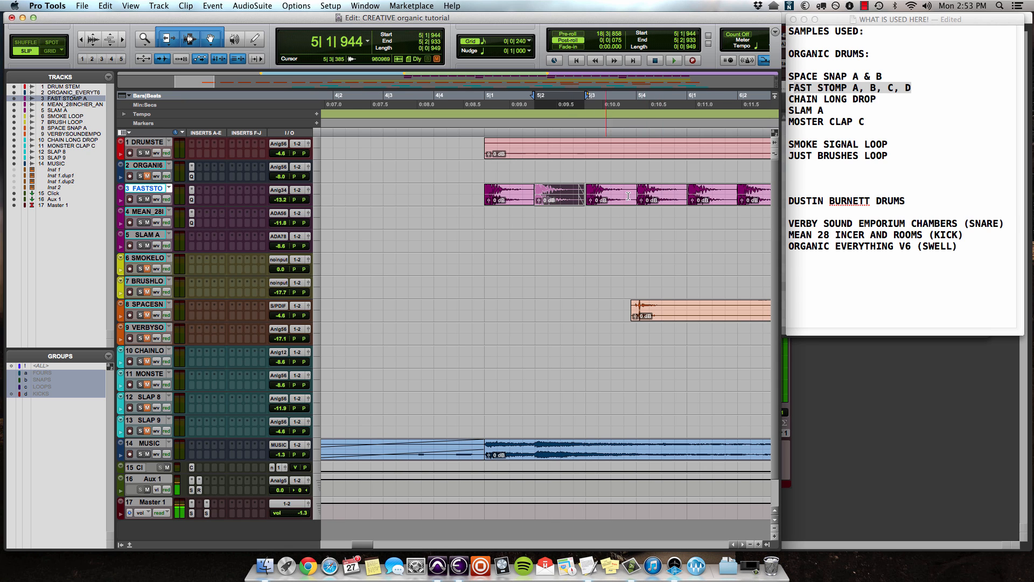
click(480, 187)
key(shift+s)
key(space)
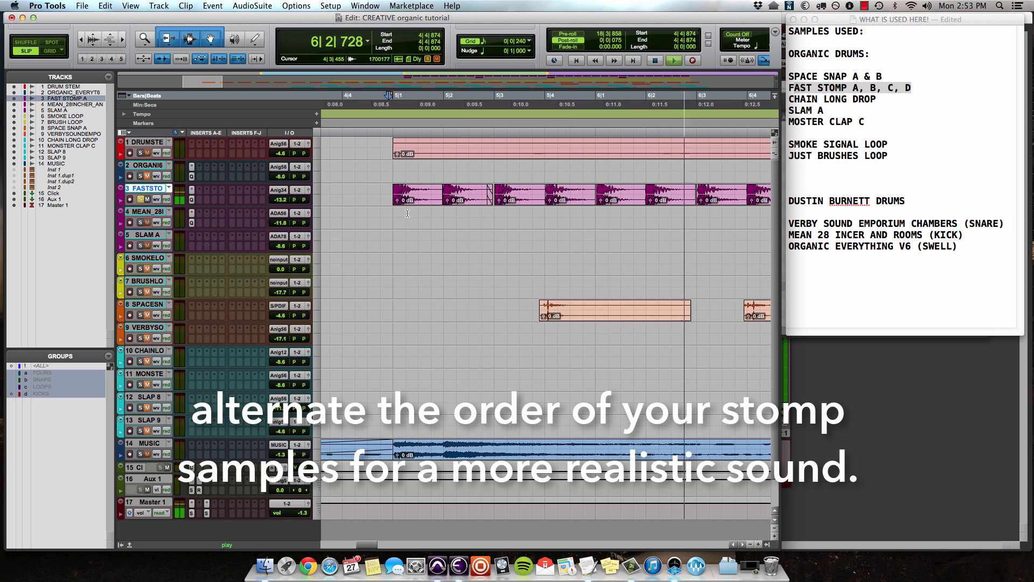
key(space)
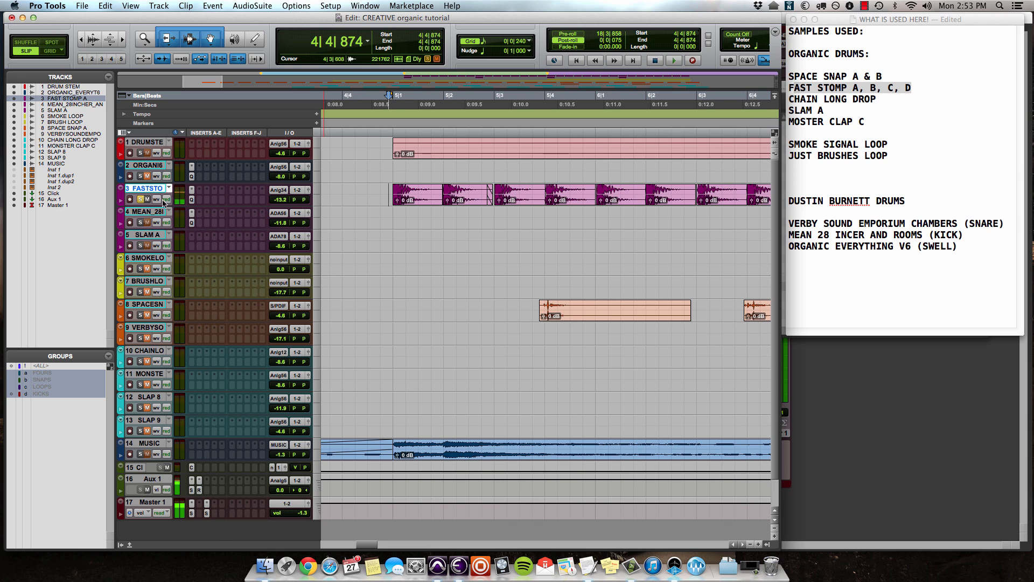
key(super+bracketleft)
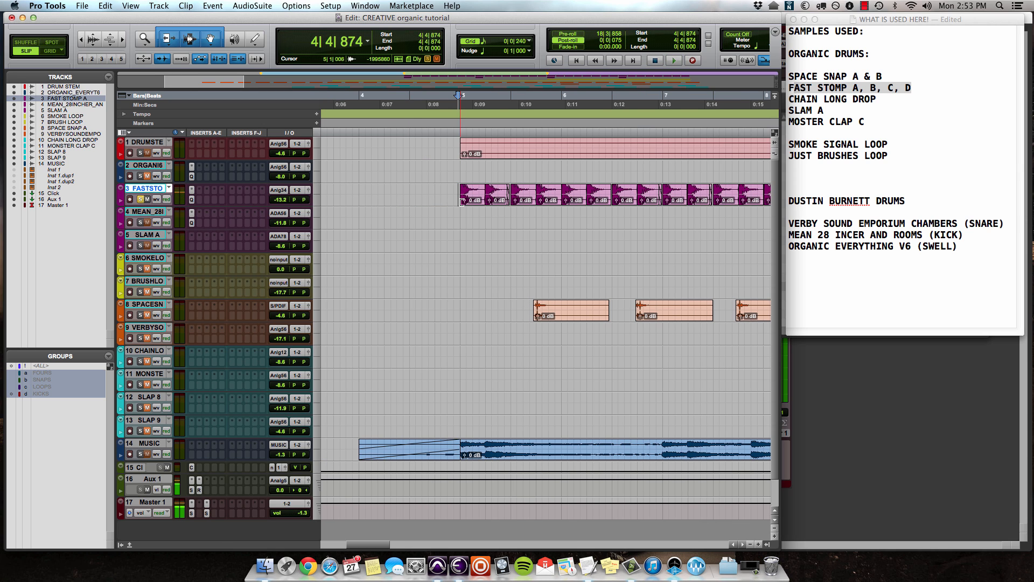
scroll(463, 202, right, 2)
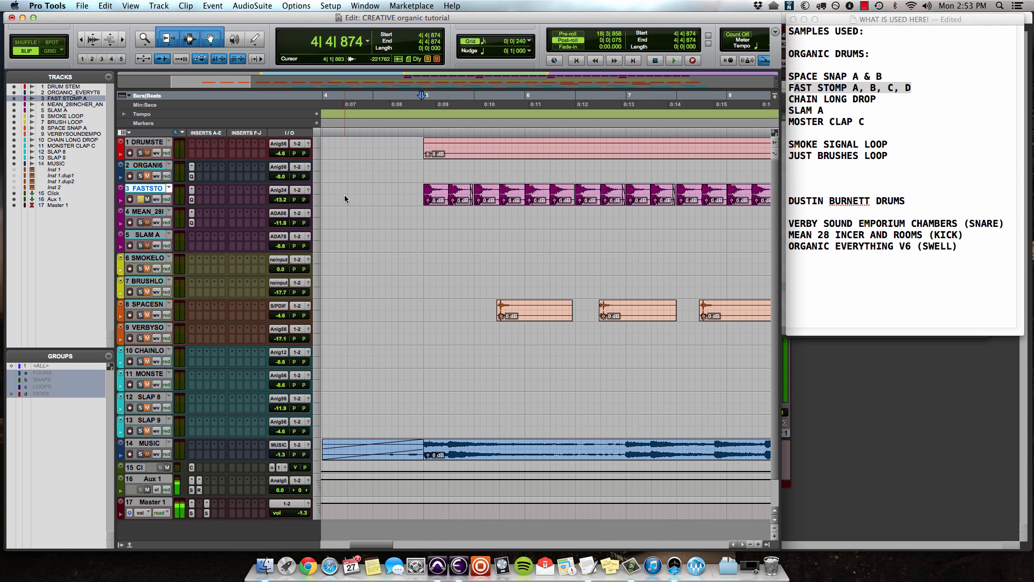
click(140, 200)
- Reactivate the suspended groups and play the arrangement from just before bar 5 to hear the space snaps with the stomps
click(409, 315)
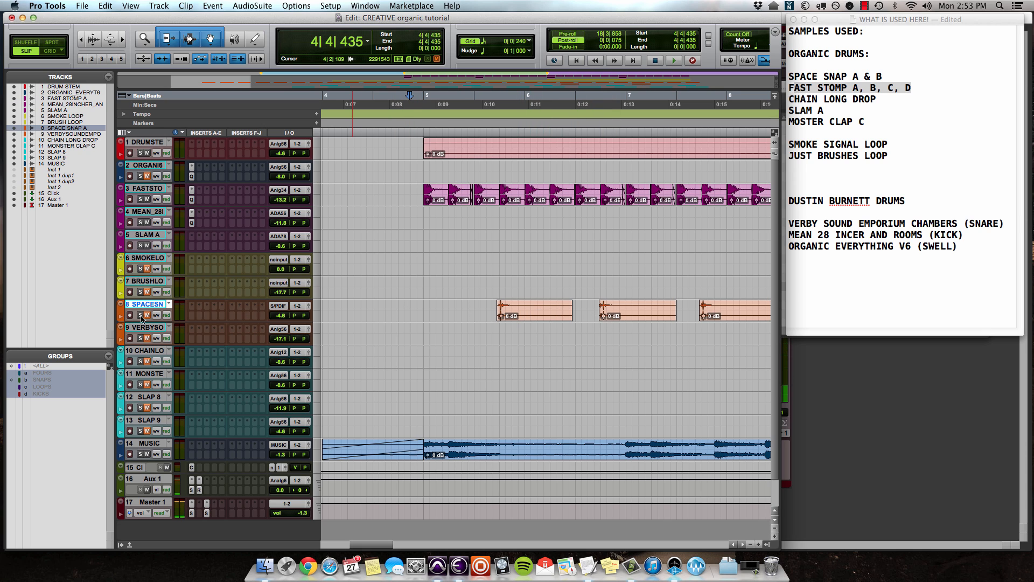
key(super+shift+g)
key(space)
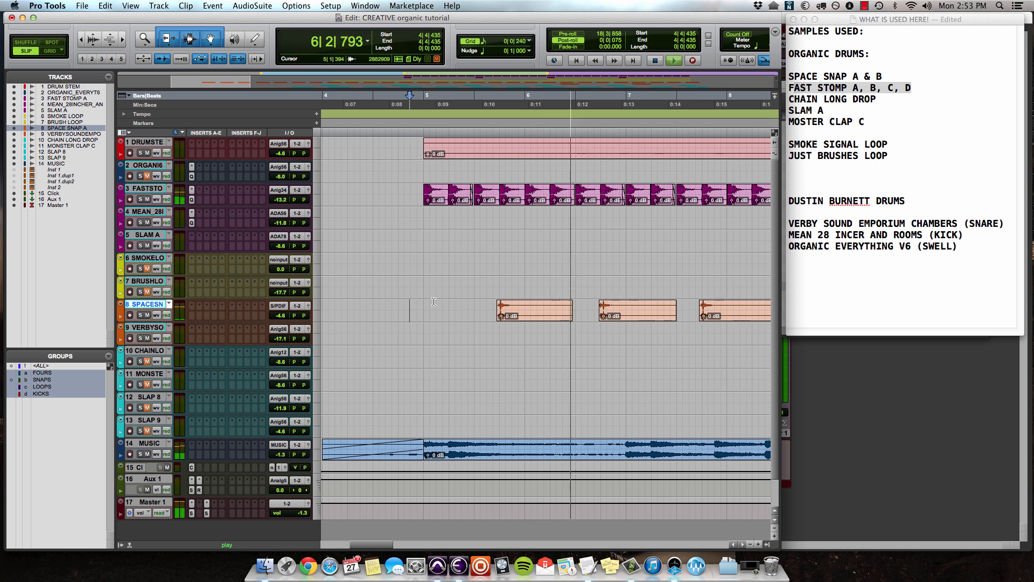
key(super+bracketleft)
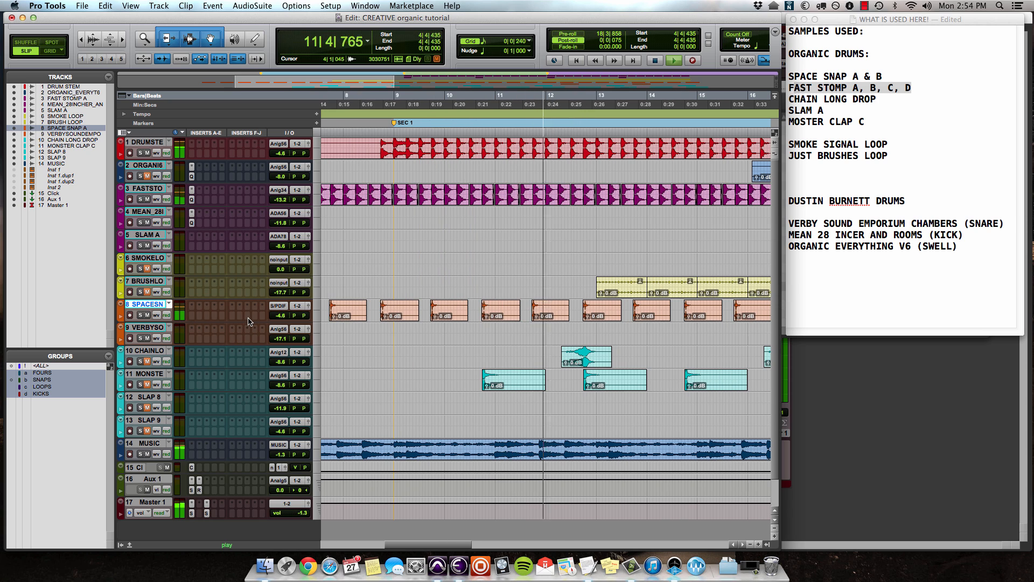
key(space)
- Check the clip names and parent files of the first clips on the MONSTER CLAP, CHAIN LONG DROP and SLAP 8 tracks
click(390, 354)
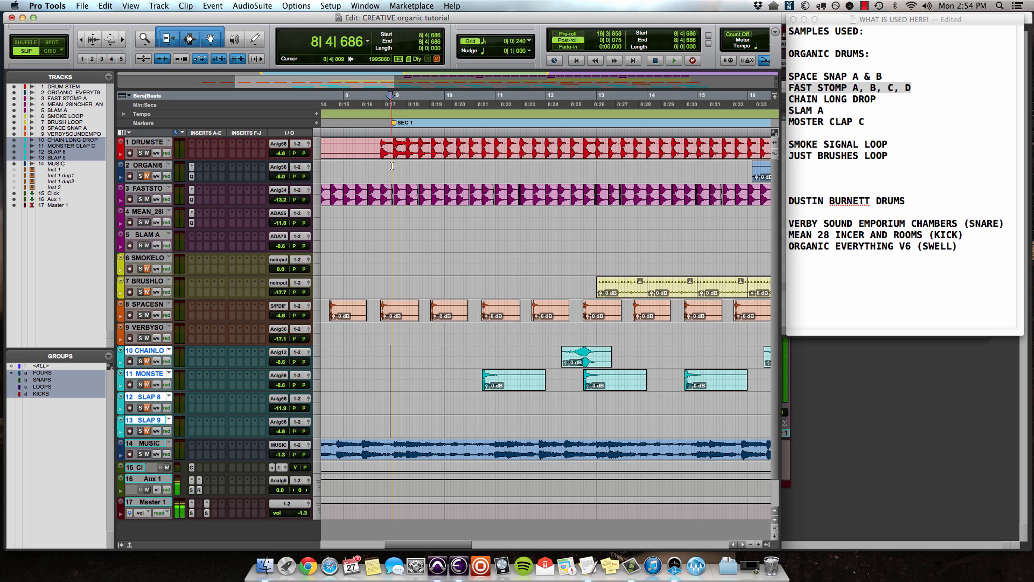
scroll(396, 164, down, 1)
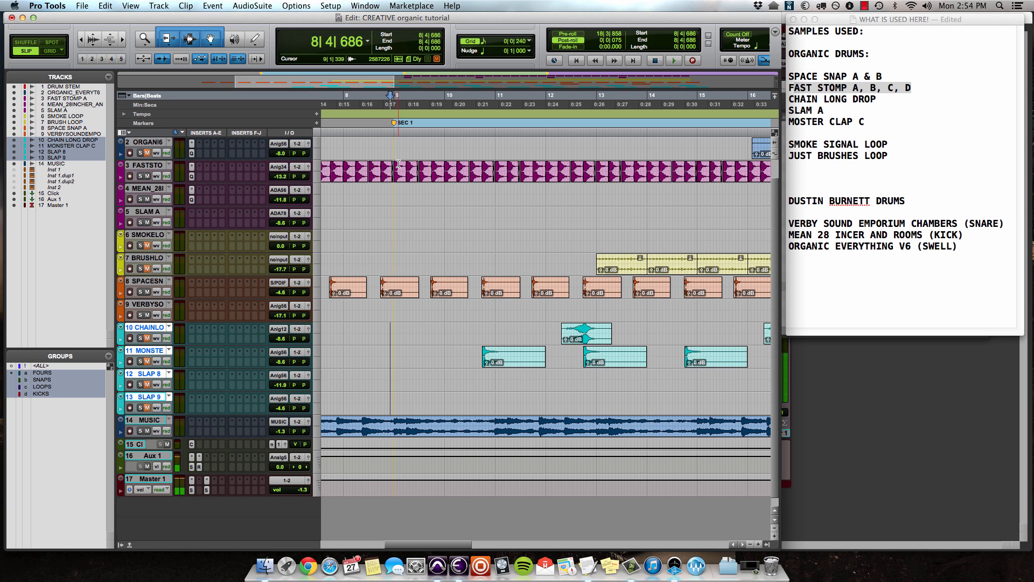
key(super+bracketleft)
scroll(399, 165, right, 5)
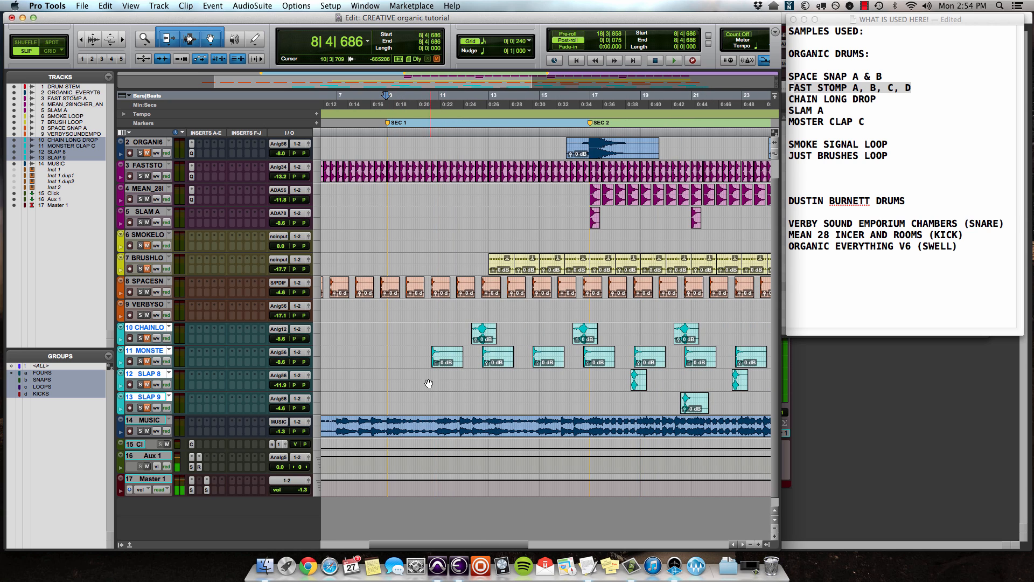
double_click(450, 364)
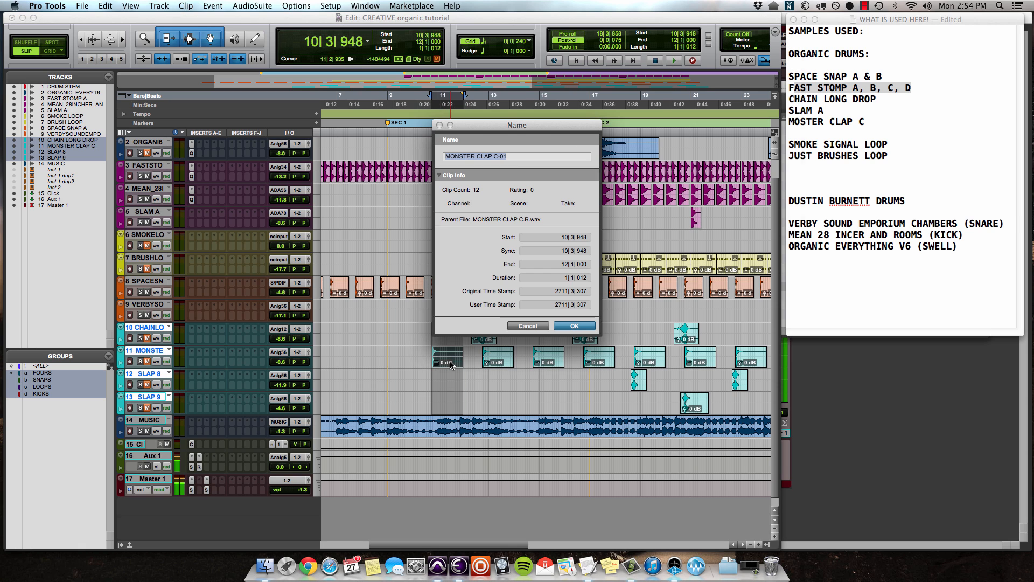
click(573, 327)
double_click(486, 342)
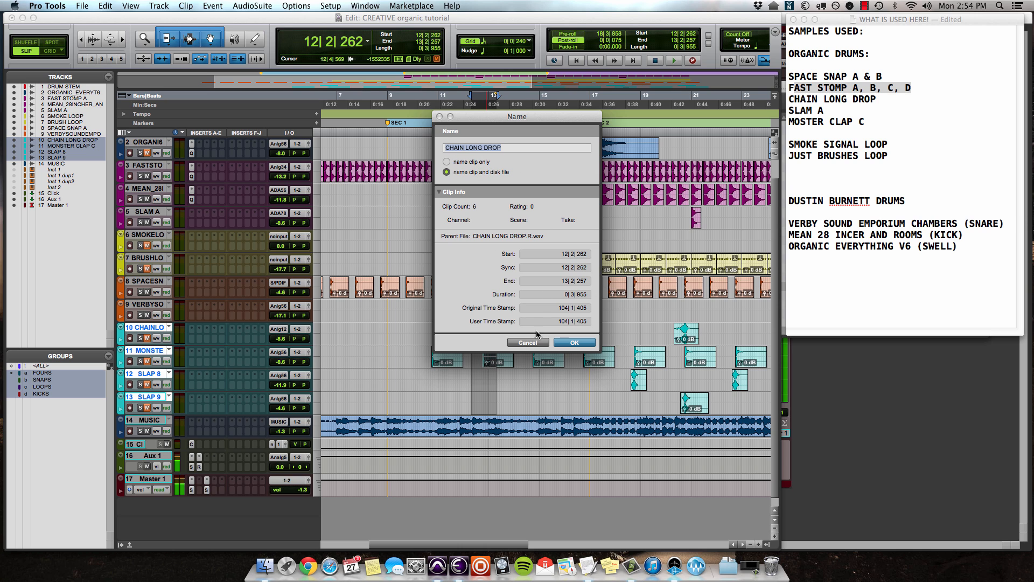
click(574, 343)
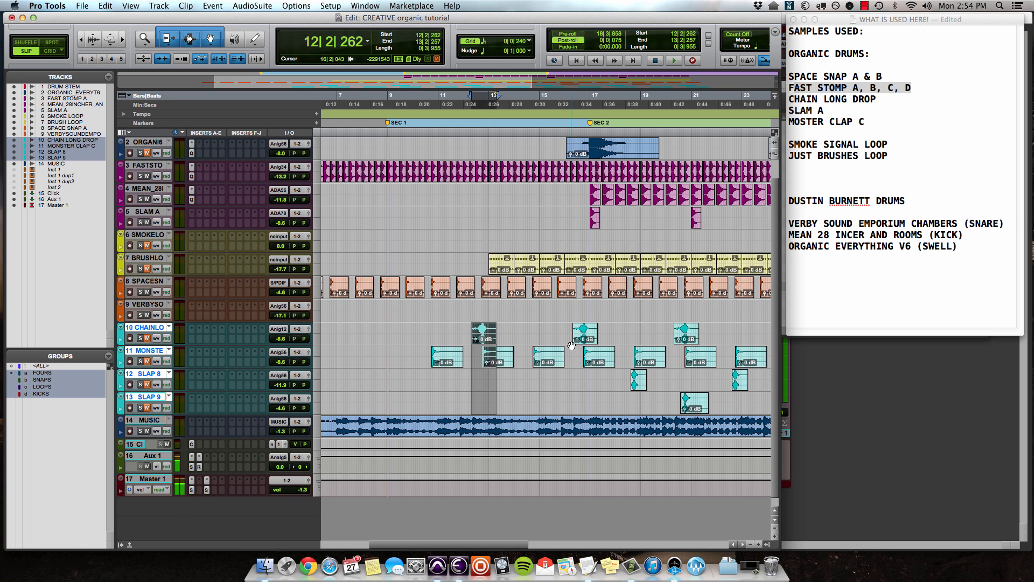
double_click(638, 383)
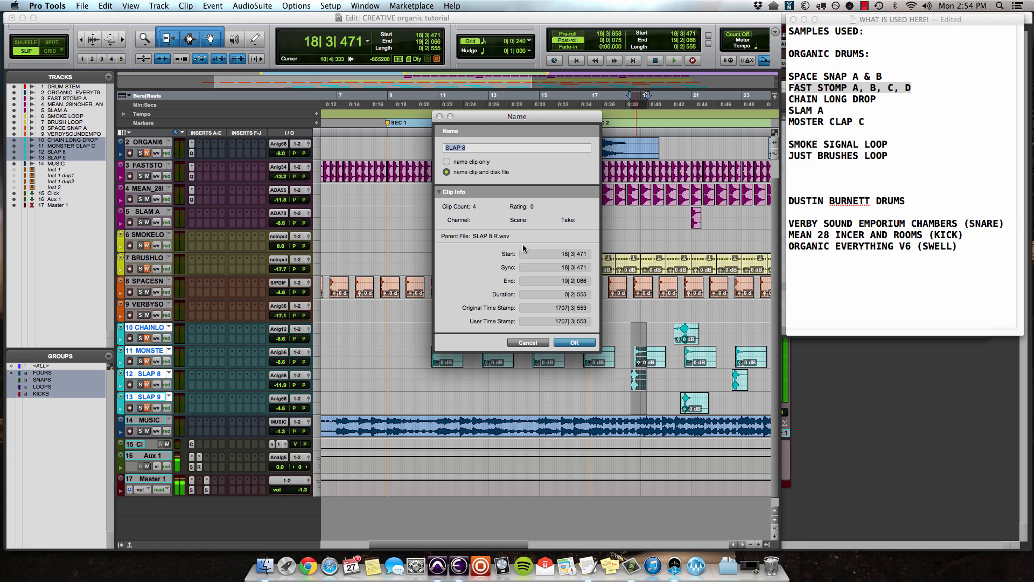
click(582, 344)
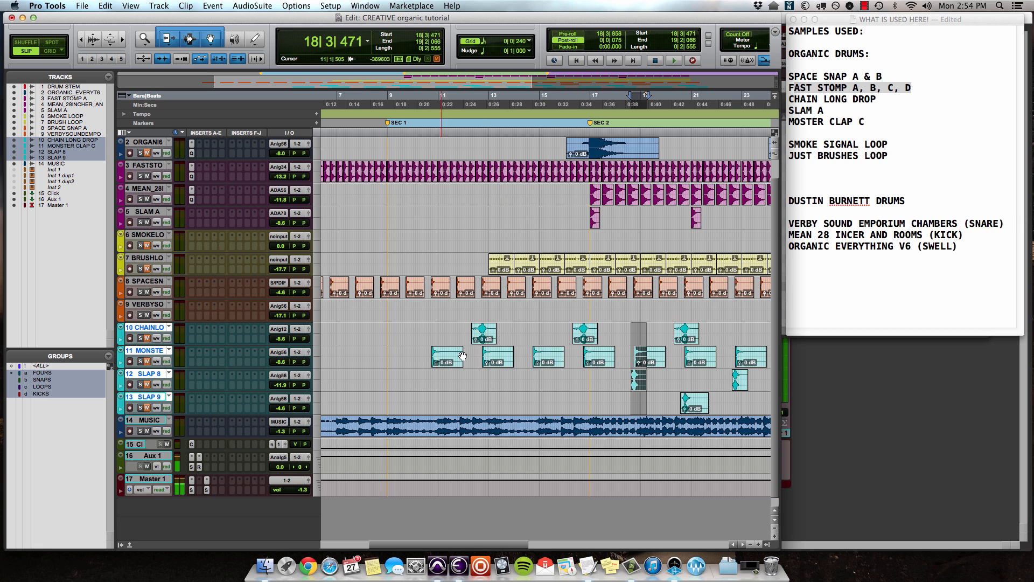
- Move the playback position to the SEC 1 marker and play the arrangement from there
click(419, 350)
click(385, 352)
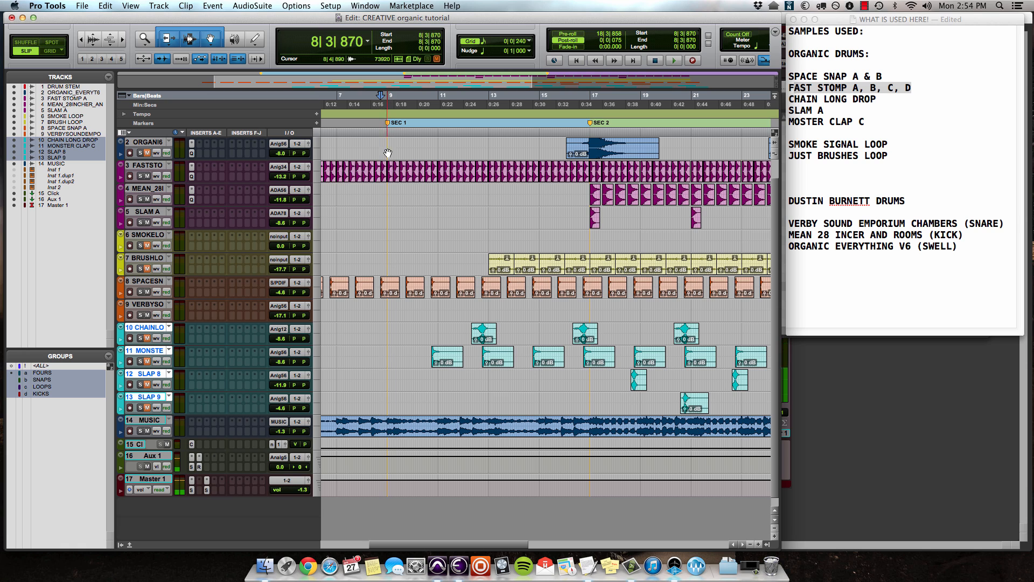
click(387, 123)
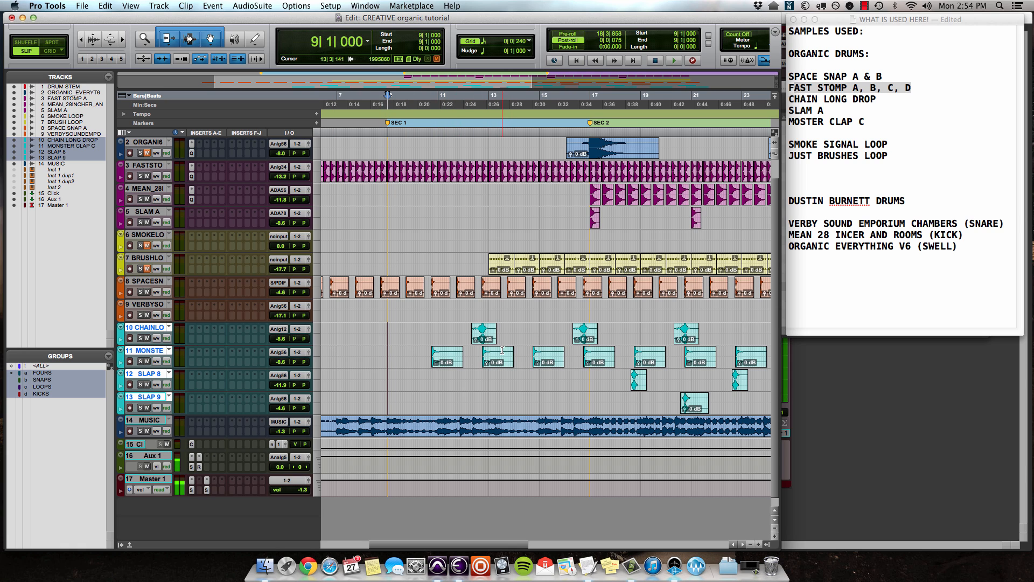
key(space)
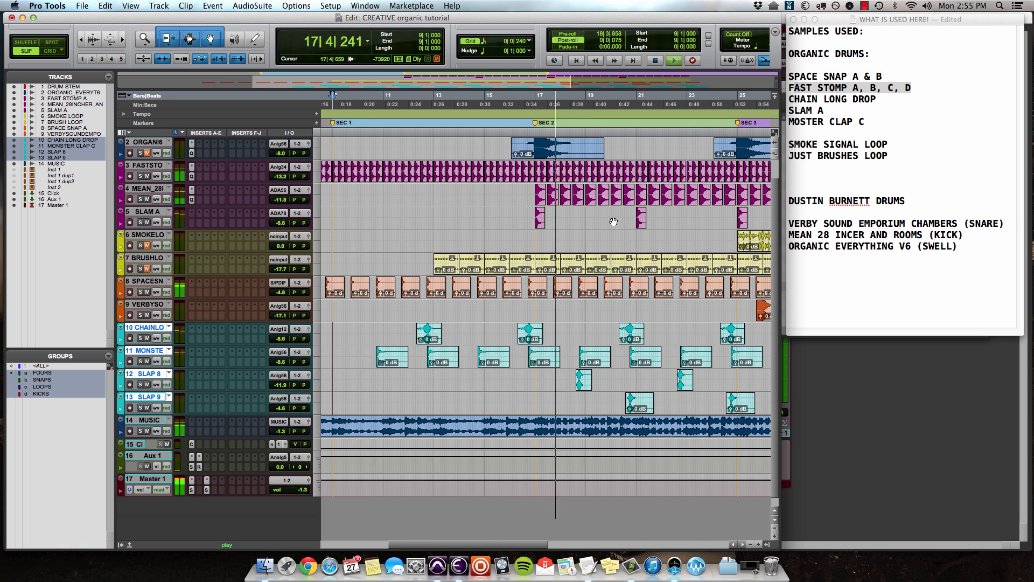
- Raise the kick track volumes during playback, bringing MEAN_28 to -6.5 dB and SLAM A to -5.3 dB
click(281, 199)
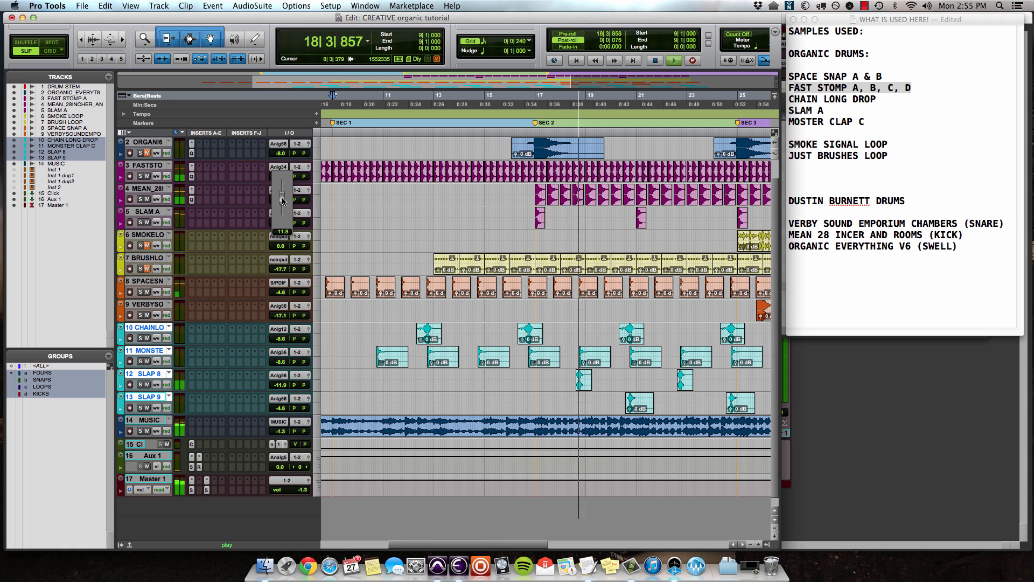
click(282, 198)
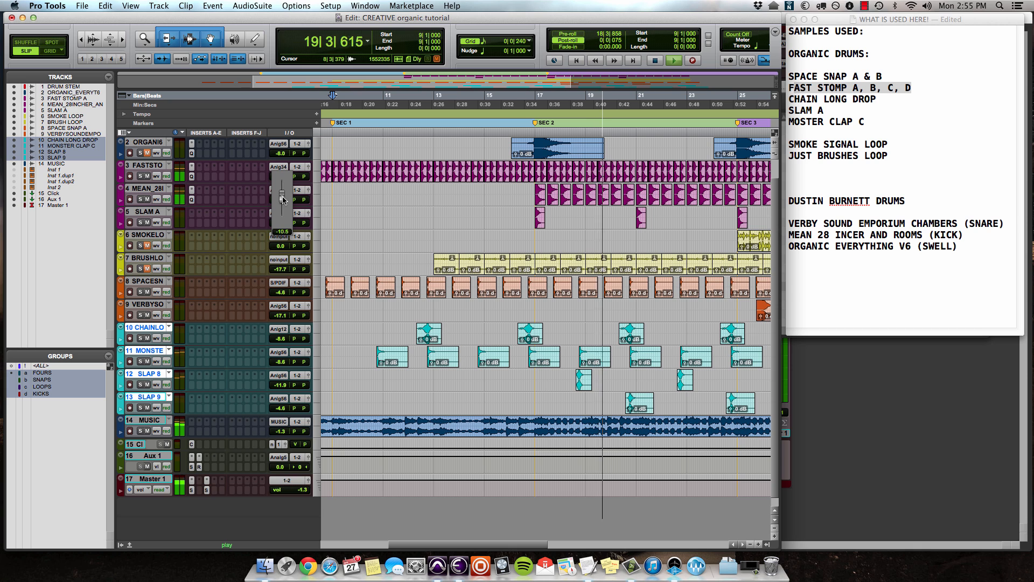
drag(283, 200, 284, 197)
click(282, 222)
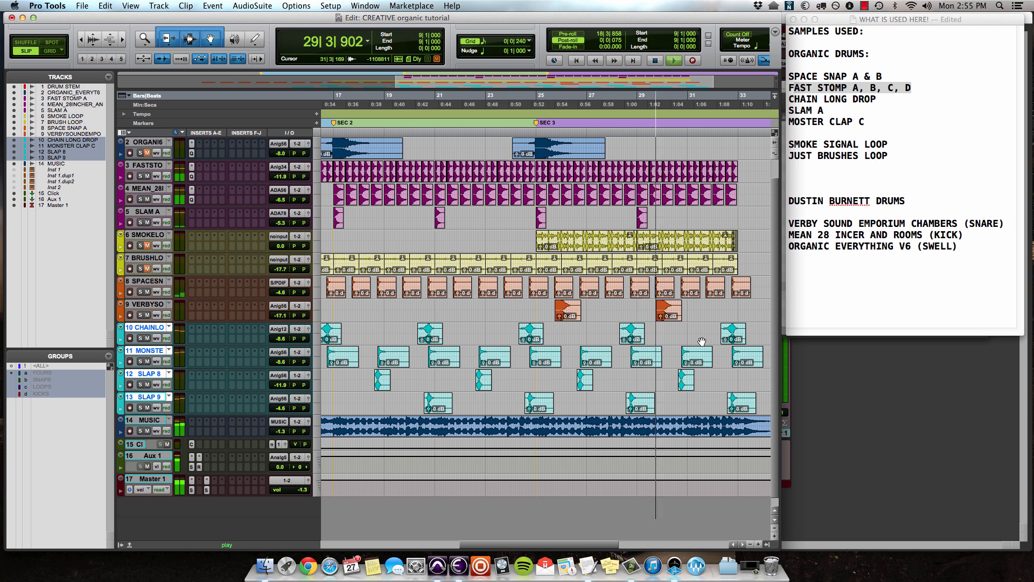
scroll(697, 342, right, 10)
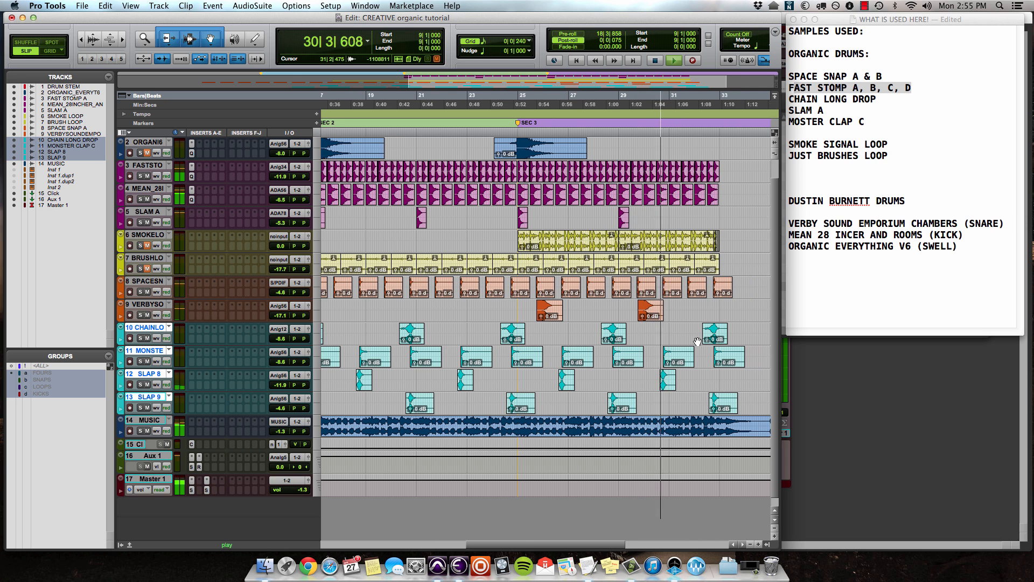
- Follow the playback to the end of the drum clips, stop it and show the whole arrangement
scroll(698, 341, left, 7)
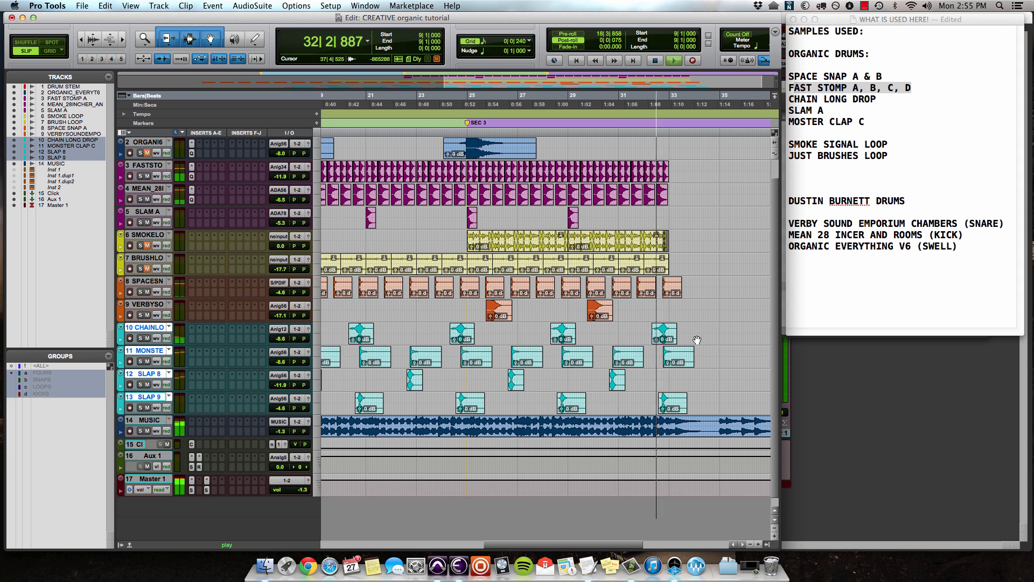
scroll(697, 340, left, 3)
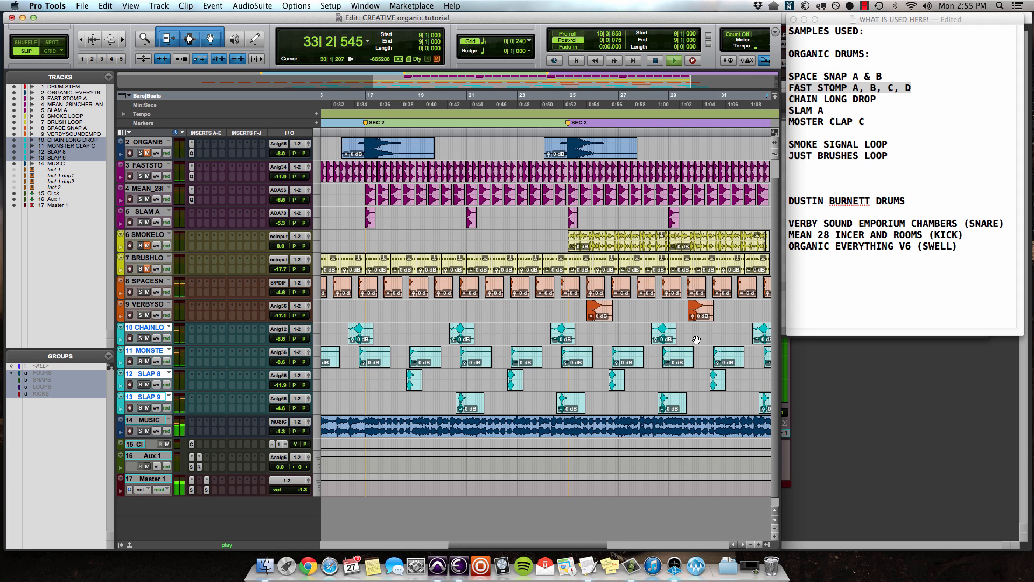
scroll(697, 340, left, 2)
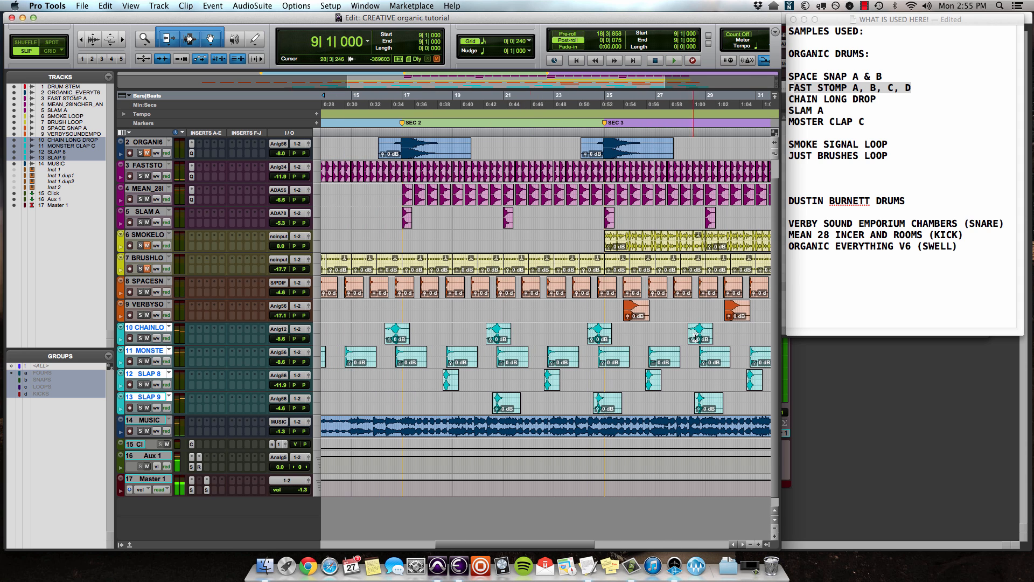
key(r)
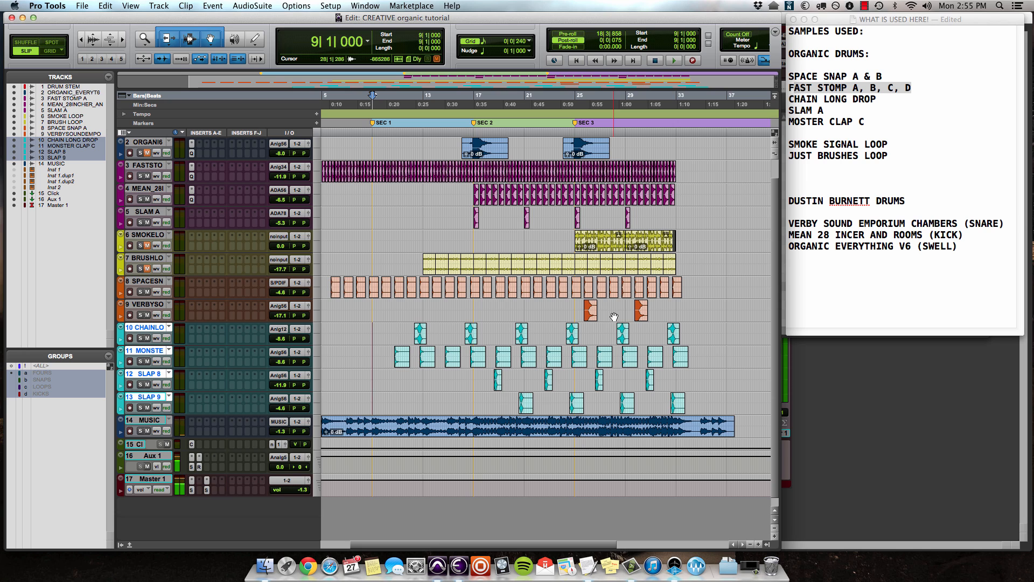
- Bring the DRUM STEM track into view and place the playback position just before bar 5
click(416, 262)
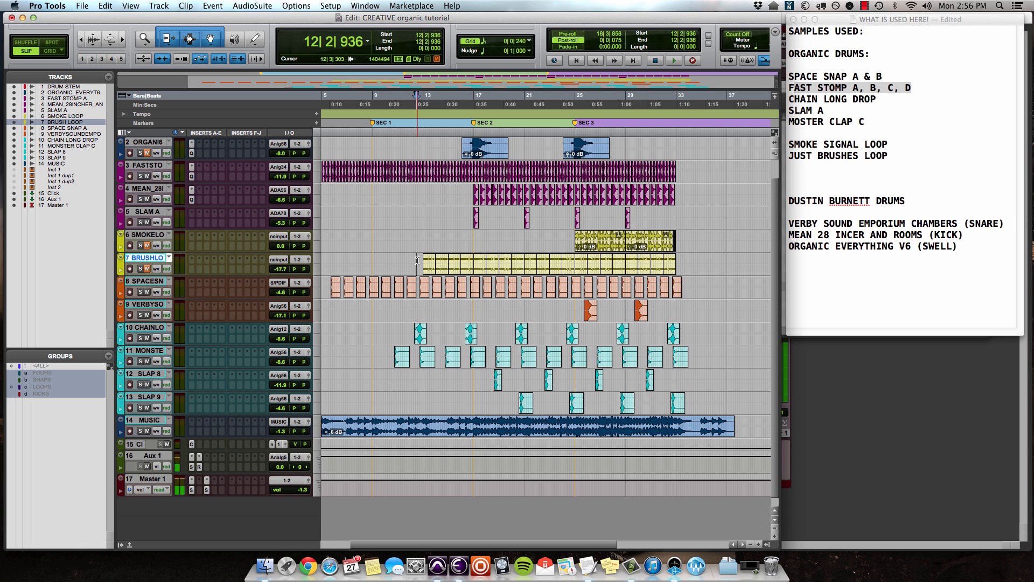
click(436, 193)
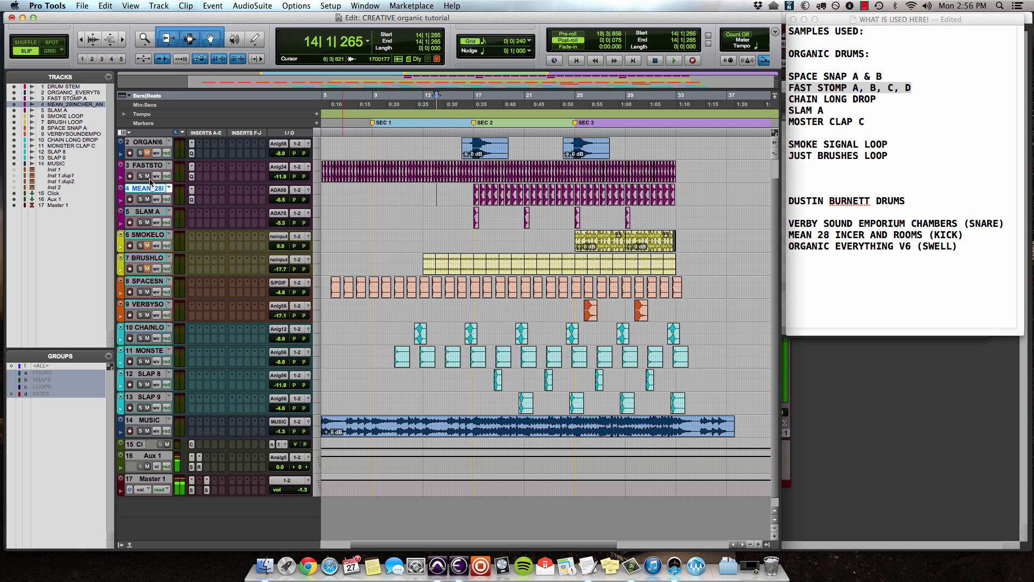
scroll(410, 208, left, 3)
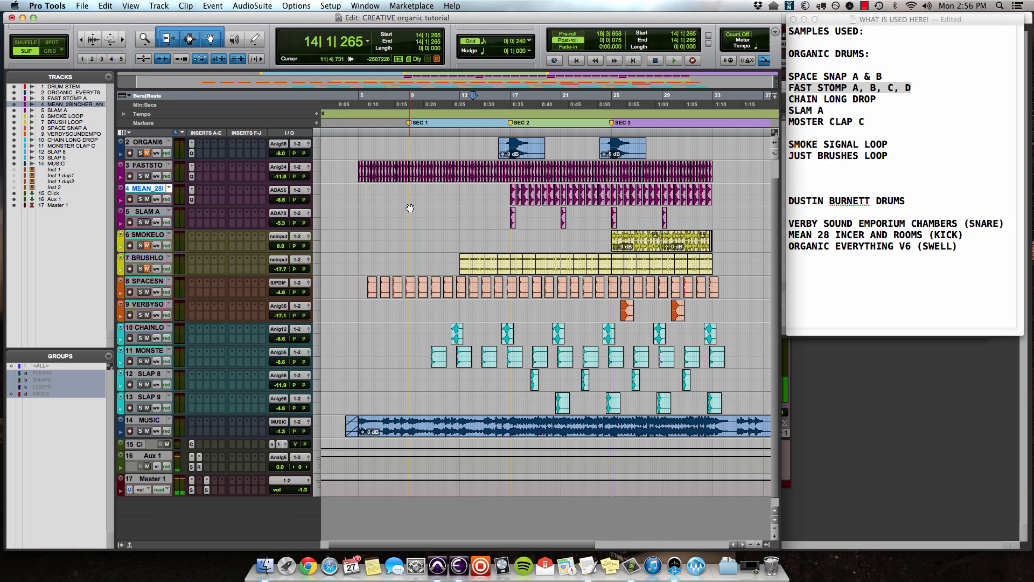
scroll(409, 208, up, 2)
click(356, 170)
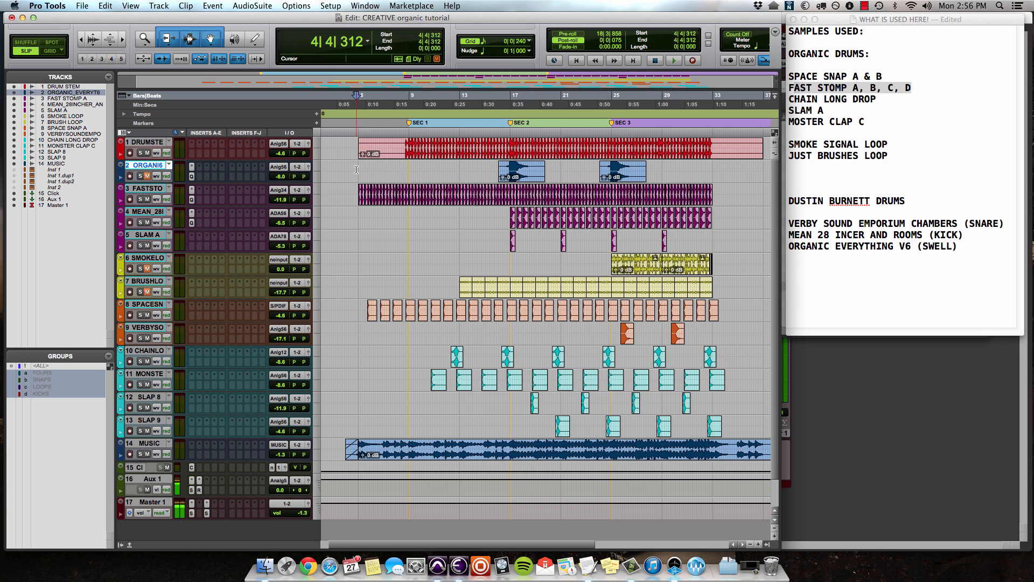
- Switch off the high-pass filter in the FAST STOMP A track's EQ and listen to the track soloed from just before bar 5
click(191, 199)
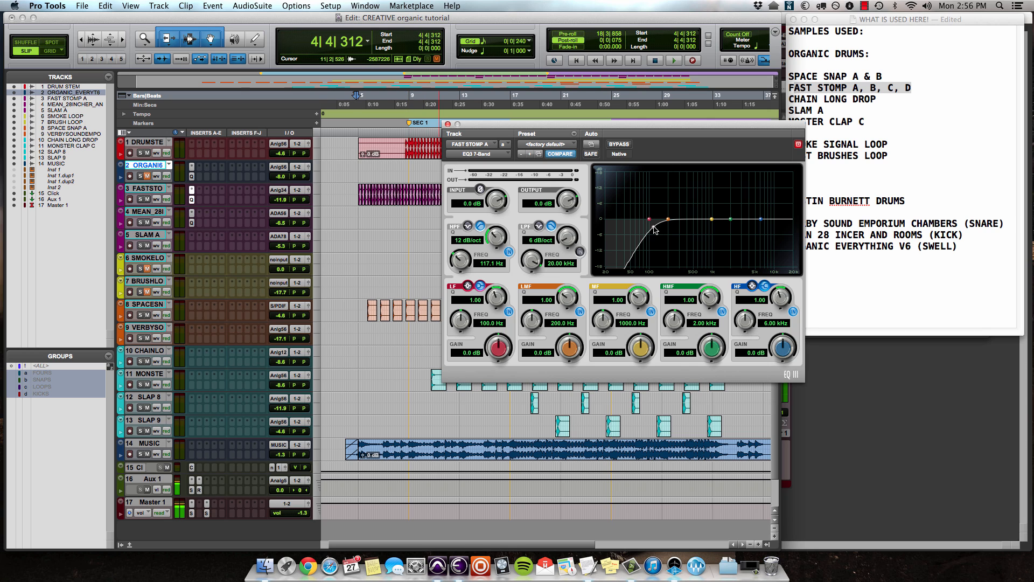
click(509, 252)
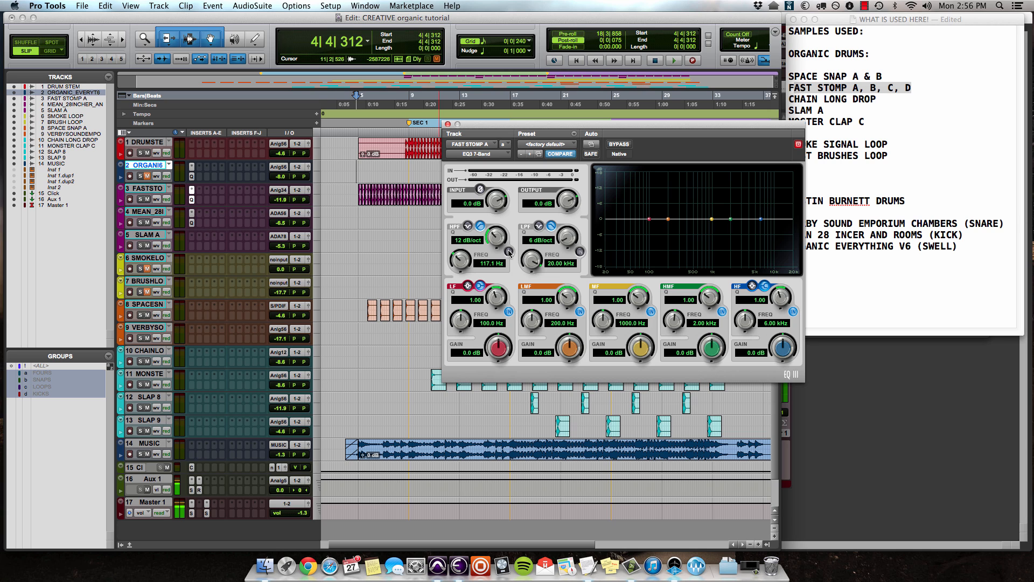
key(space)
click(141, 199)
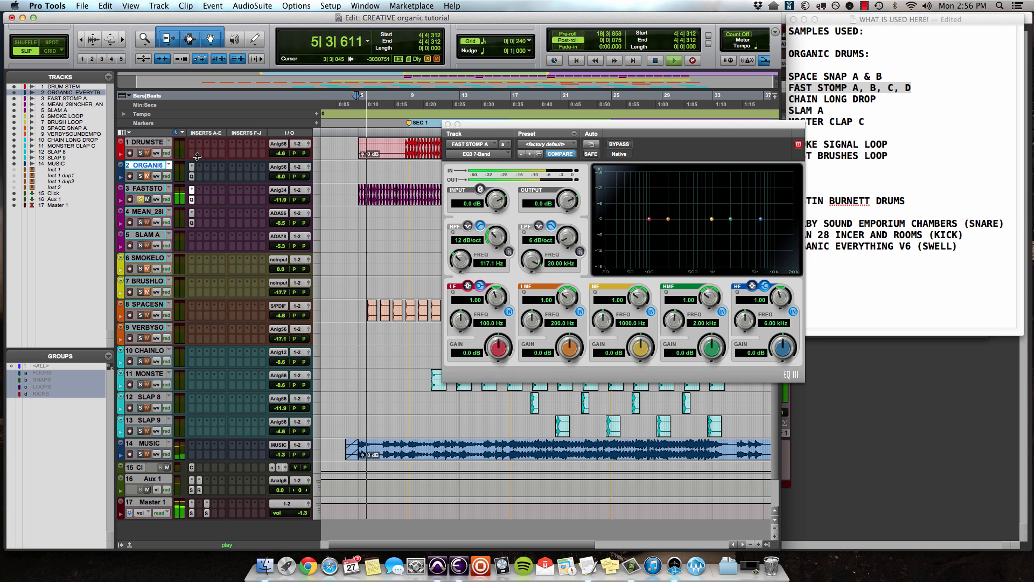
key(space)
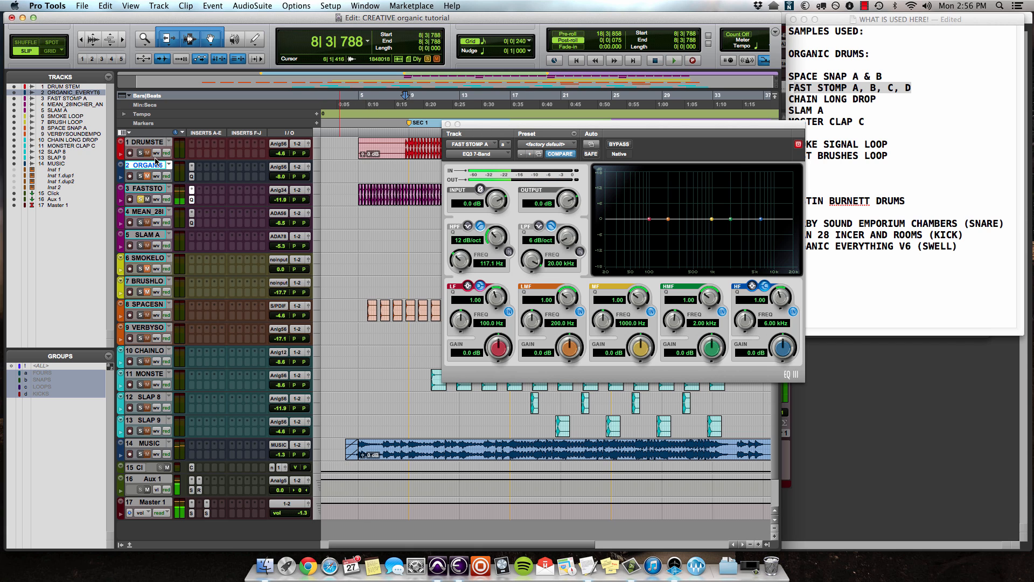
- Play FAST STOMP A soloed with DRUM STEM from just before SEC 1, re-enable its high-pass filter and clear the solos
key(space)
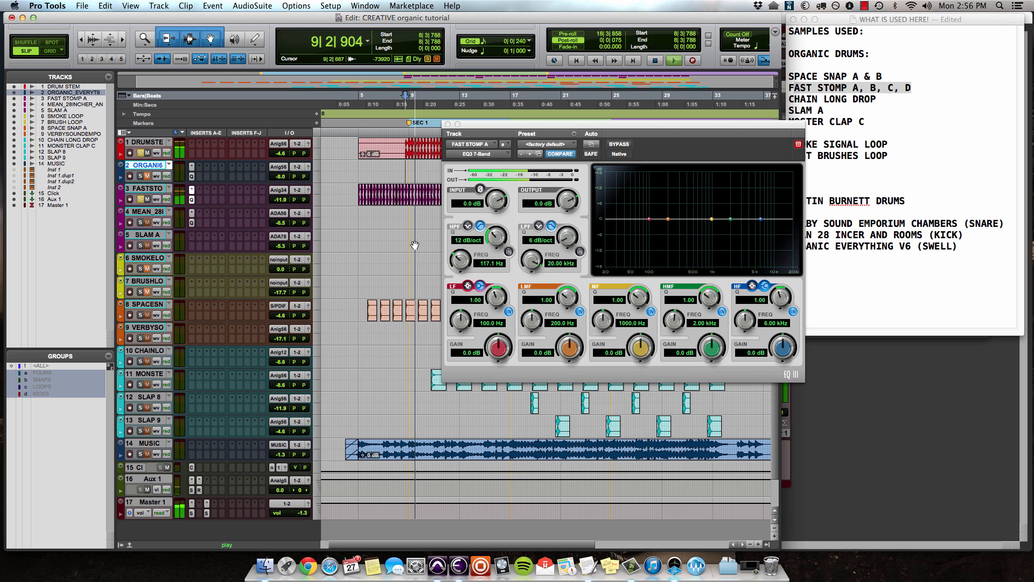
click(509, 252)
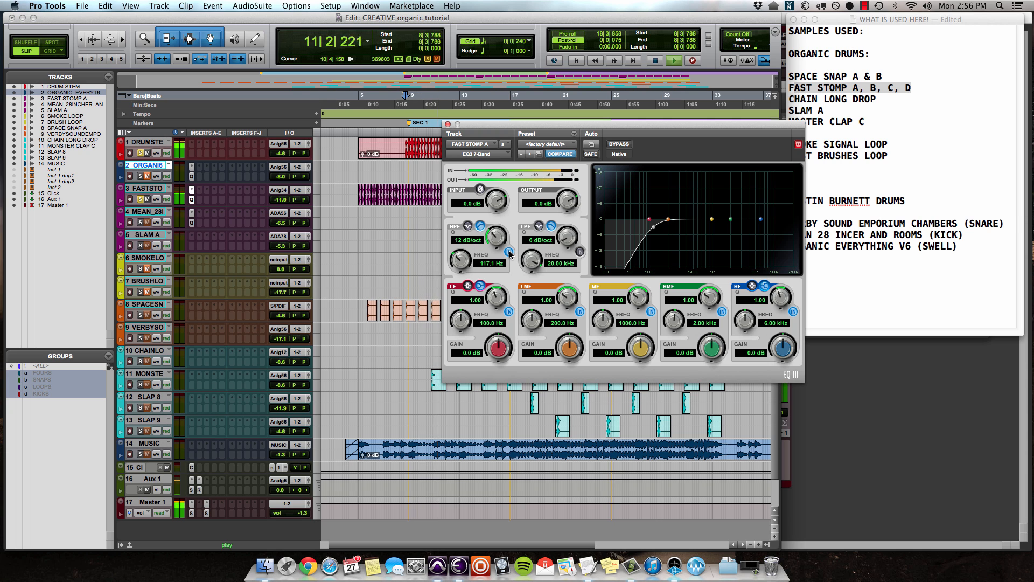
key(space)
click(141, 197)
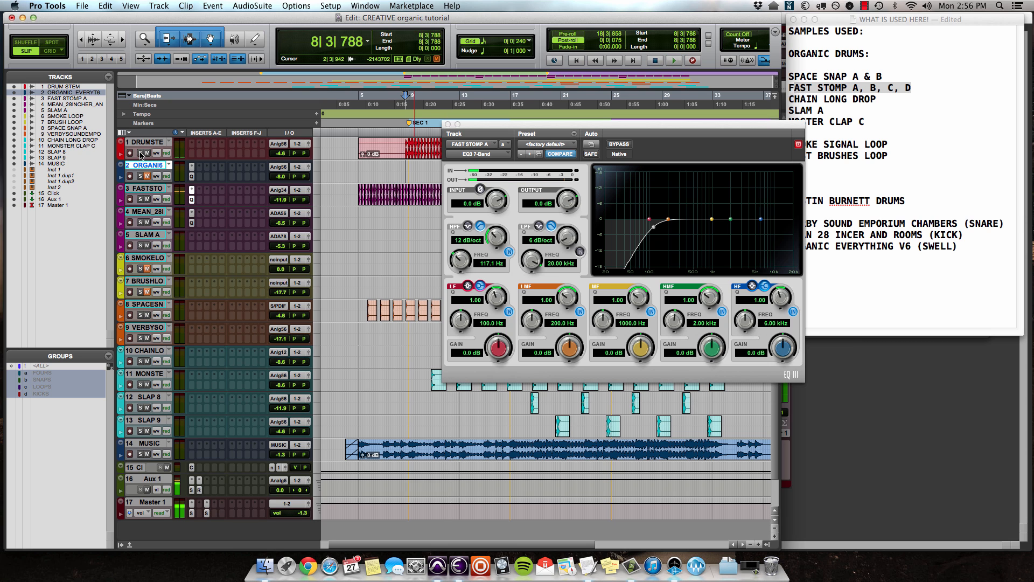
- Close the FAST STOMP A EQ and check the high-pass filter setting in the MEAN_28 kick track's EQ
scroll(429, 233, right, 5)
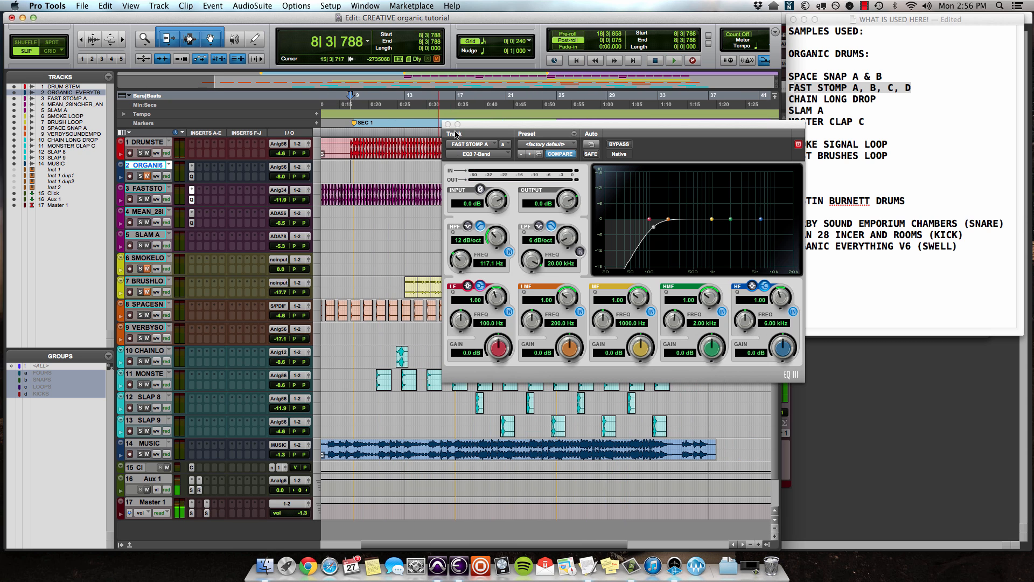
click(448, 125)
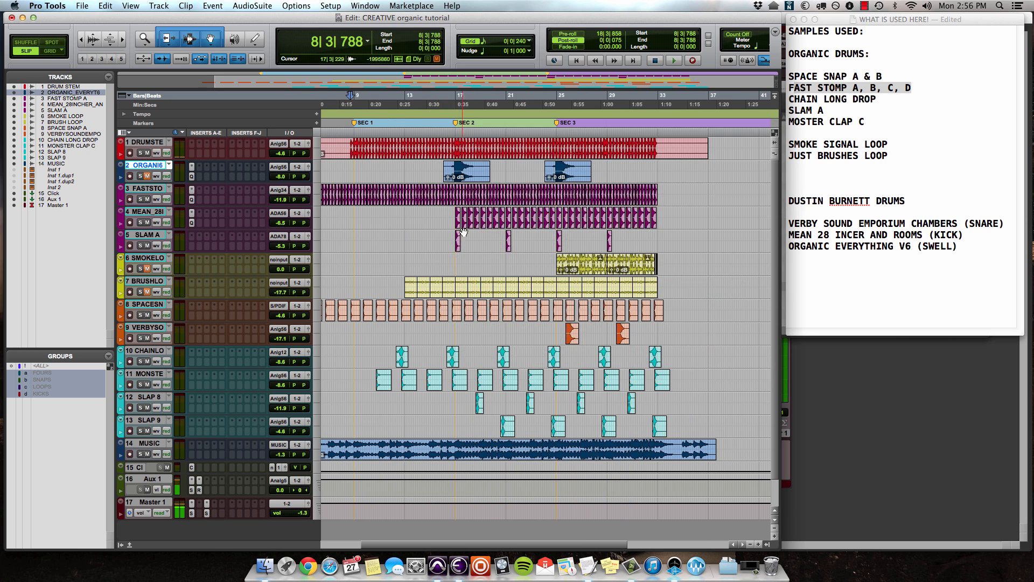
click(149, 213)
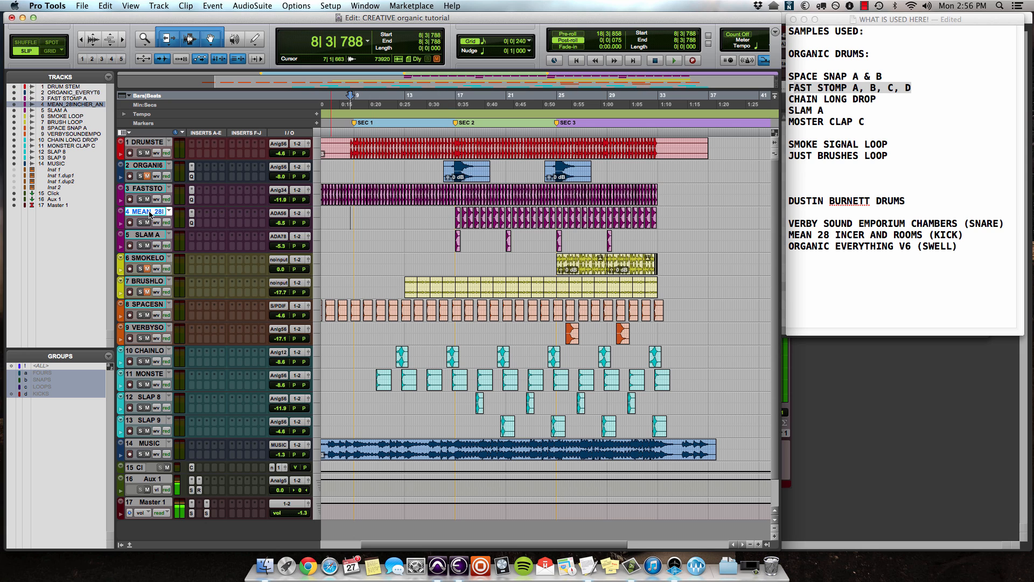
click(191, 223)
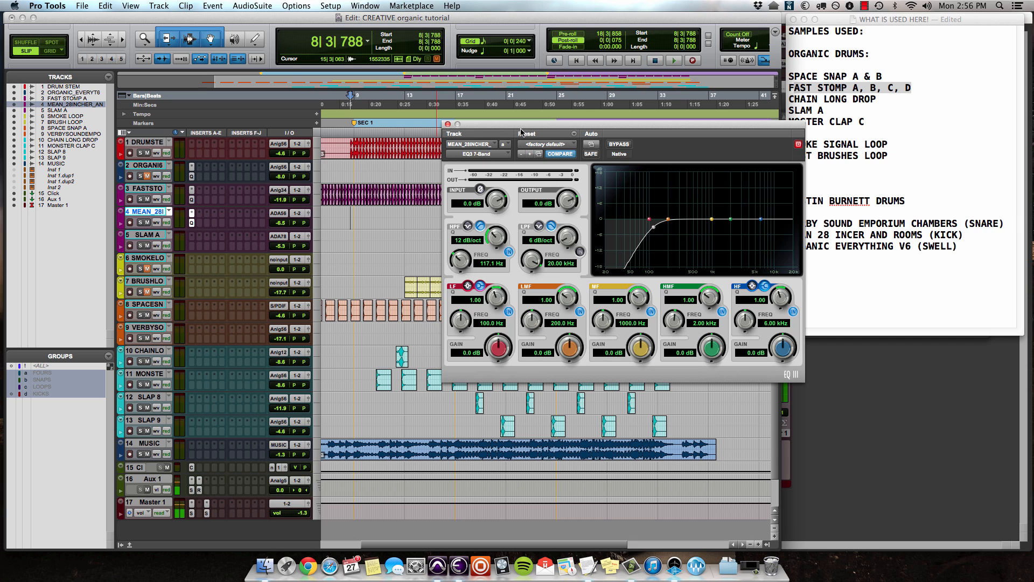
click(449, 125)
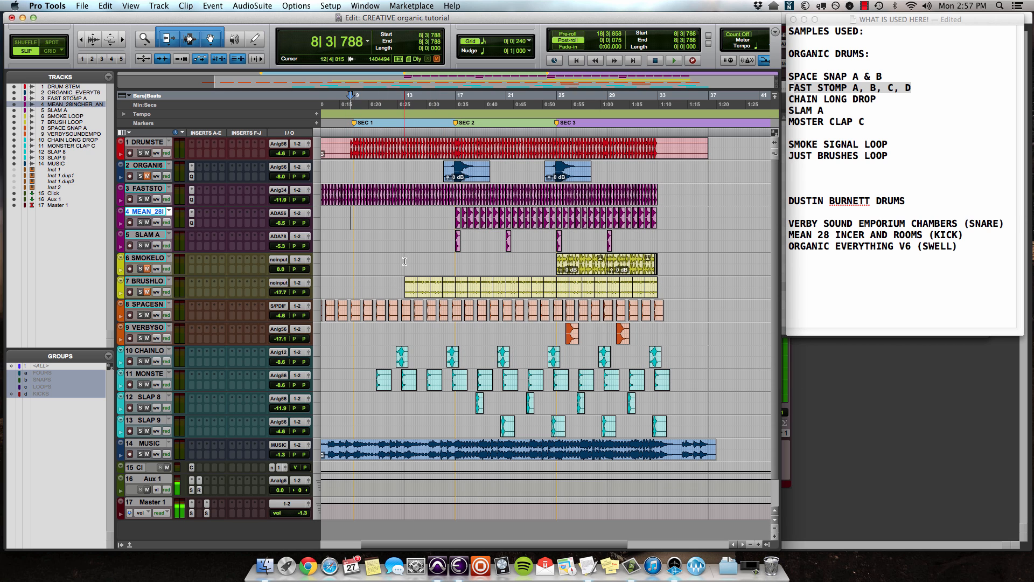
- With both loop tracks unmuted, play the arrangement from the SEC 1 marker and raise the BRUSH LOOP volume to -14.4 dB
click(405, 261)
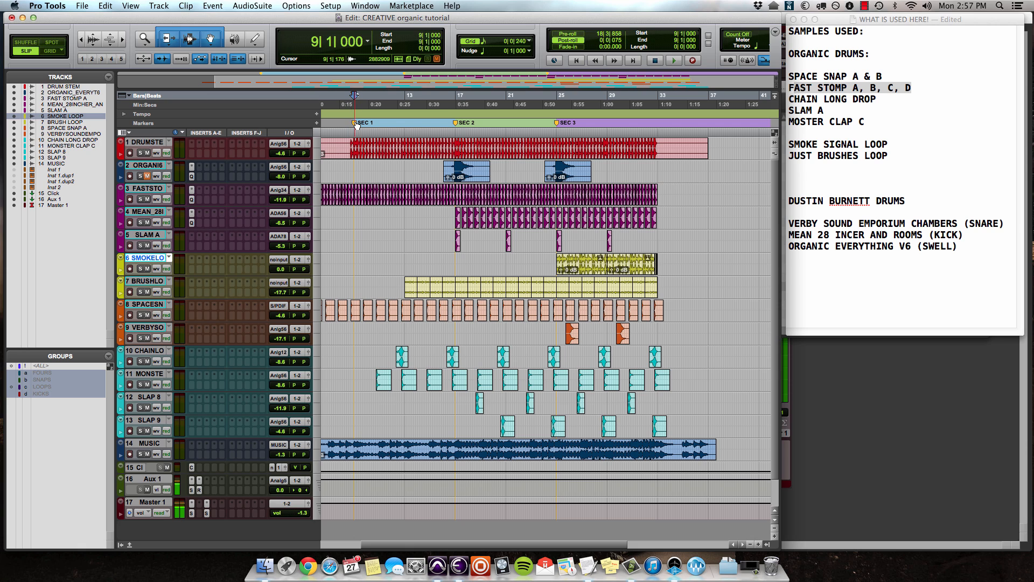
key(space)
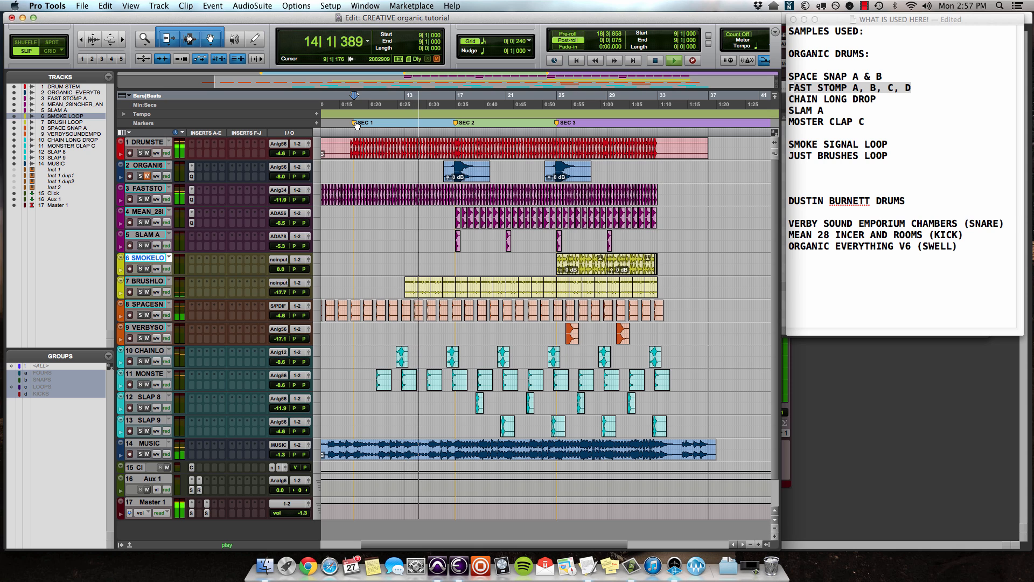
drag(280, 292, 285, 291)
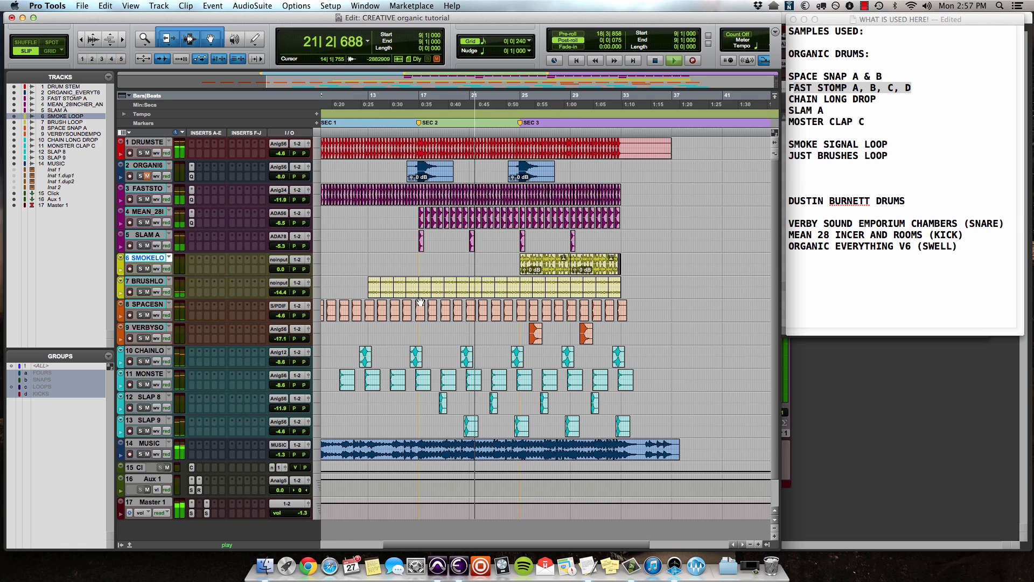
- Raise the volume of the organic swell track (track 2) to -4.0 dB during playback
click(155, 166)
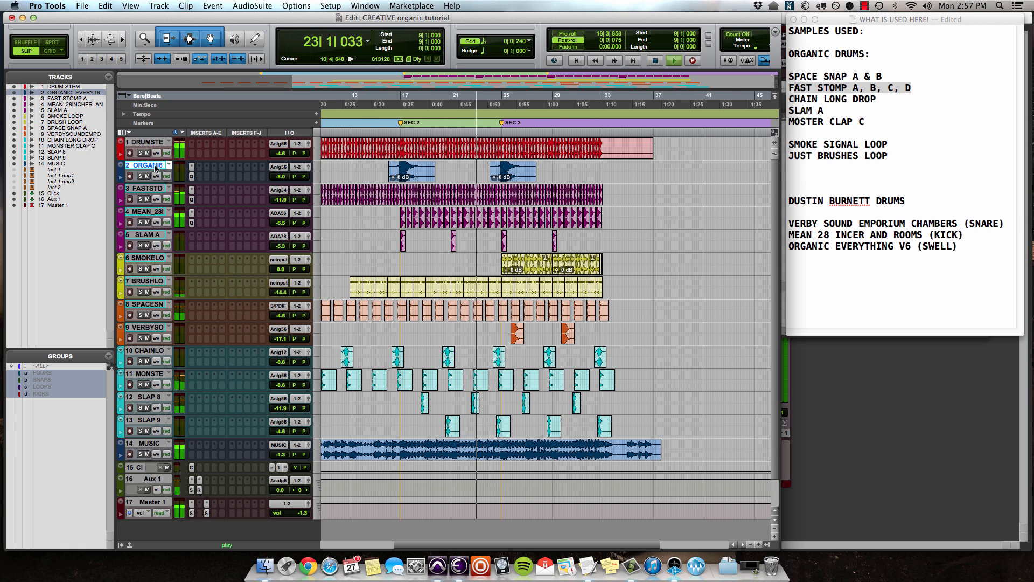
click(280, 179)
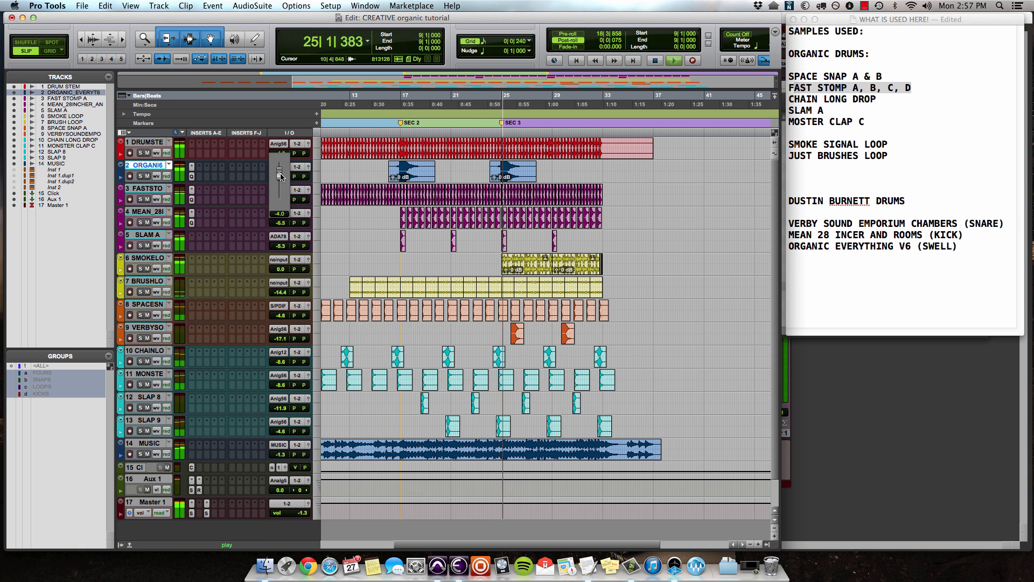
drag(280, 174, 280, 174)
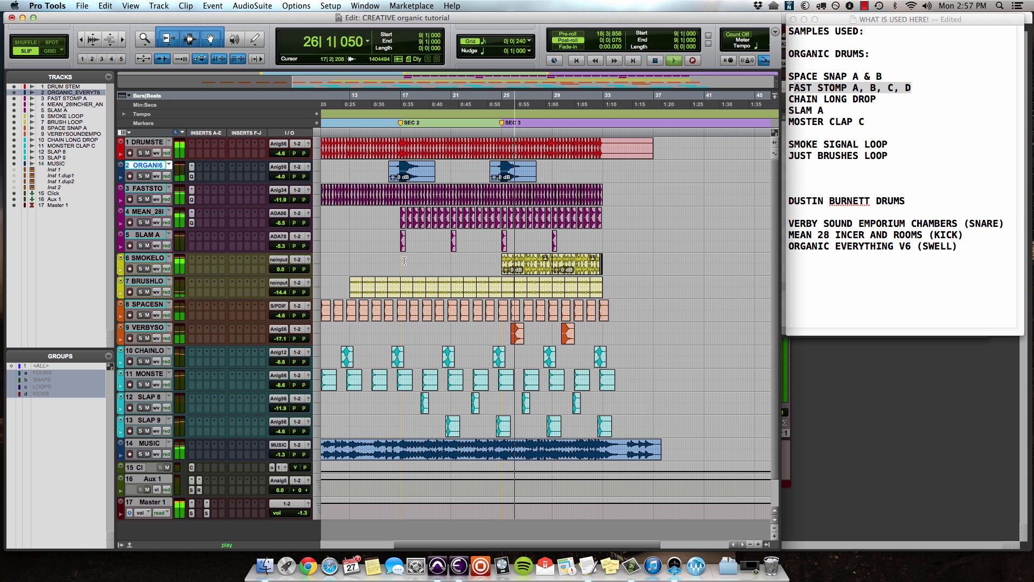
- Reactivate the track groups and play the SMOKE LOOP and BRUSH LOOP tracks soloed from the SEC 3 marker
scroll(404, 261, right, 5)
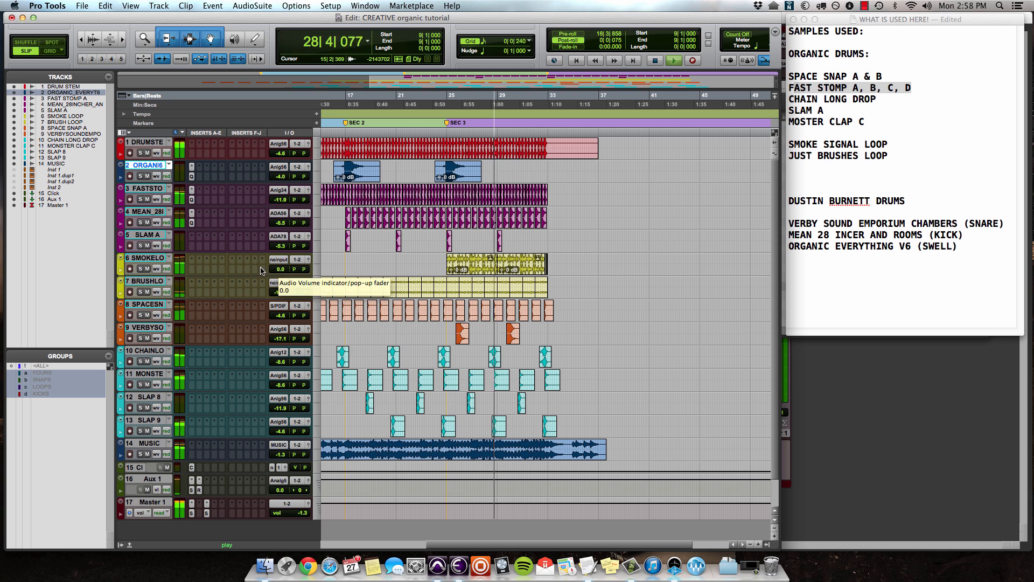
click(140, 269)
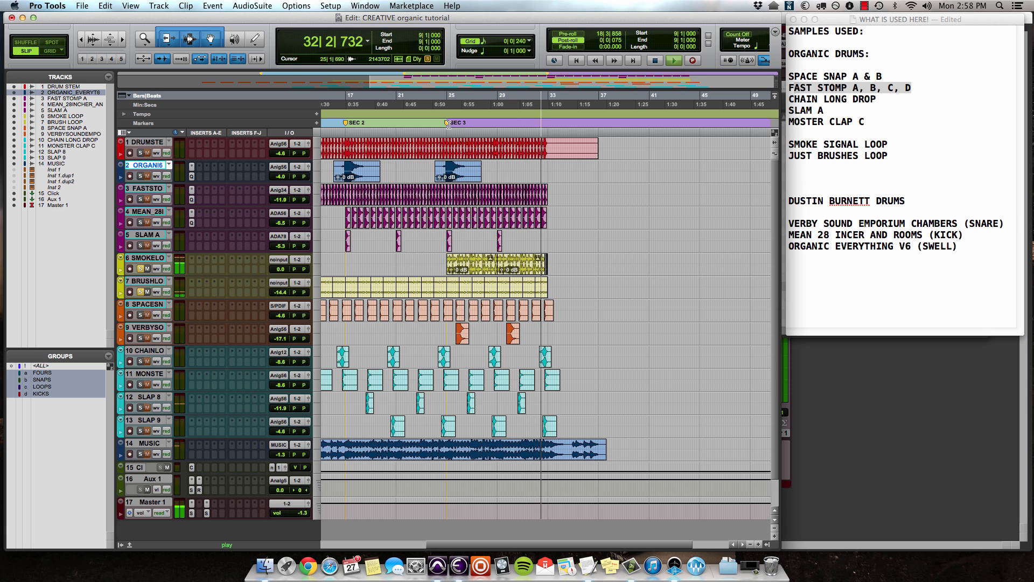
key(space)
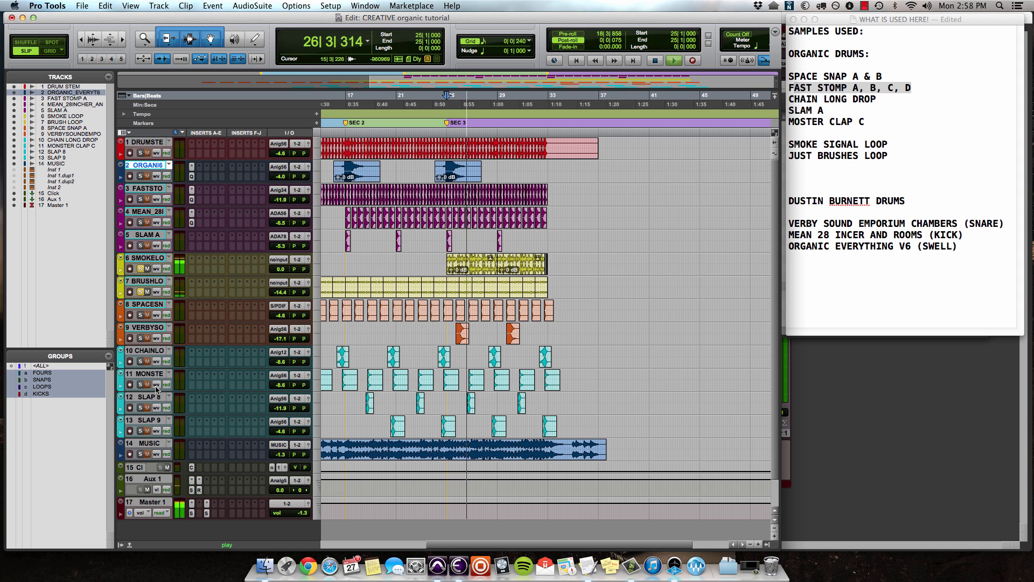
- With the loop solos cleared and the MUSIC track muted, play all the drums from SEC 3, then stop just before that marker
key(space)
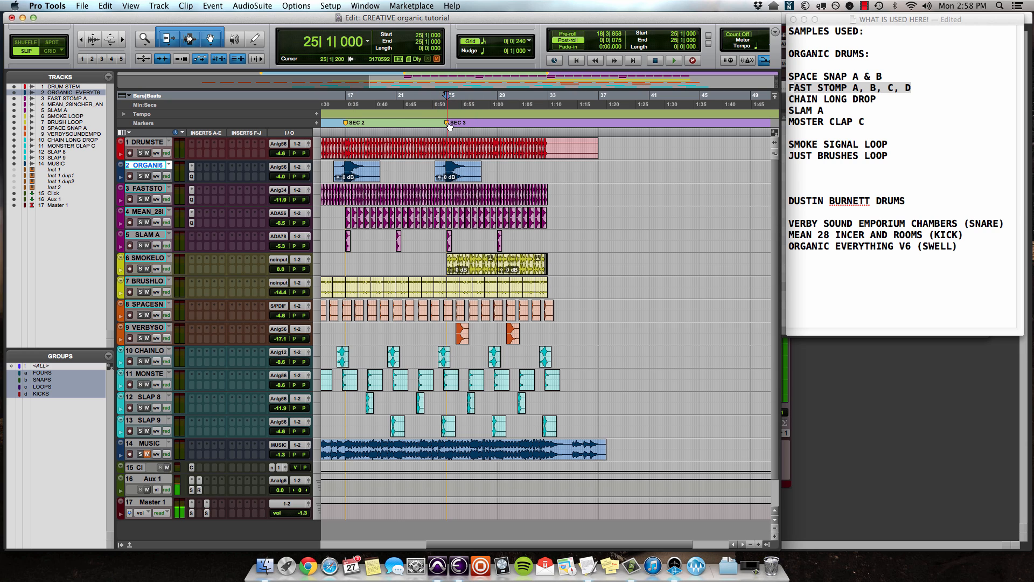
key(space)
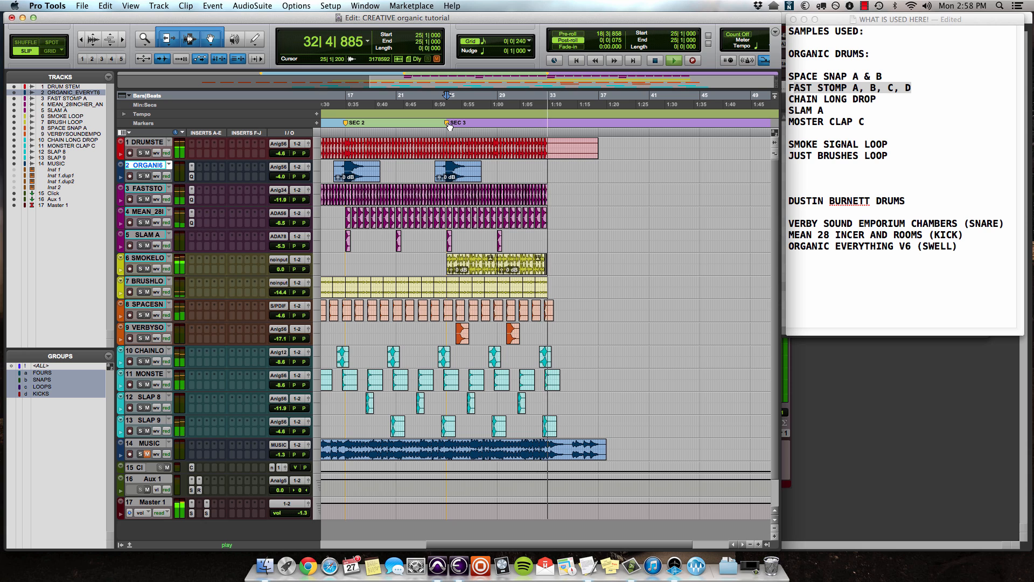
key(space)
click(437, 259)
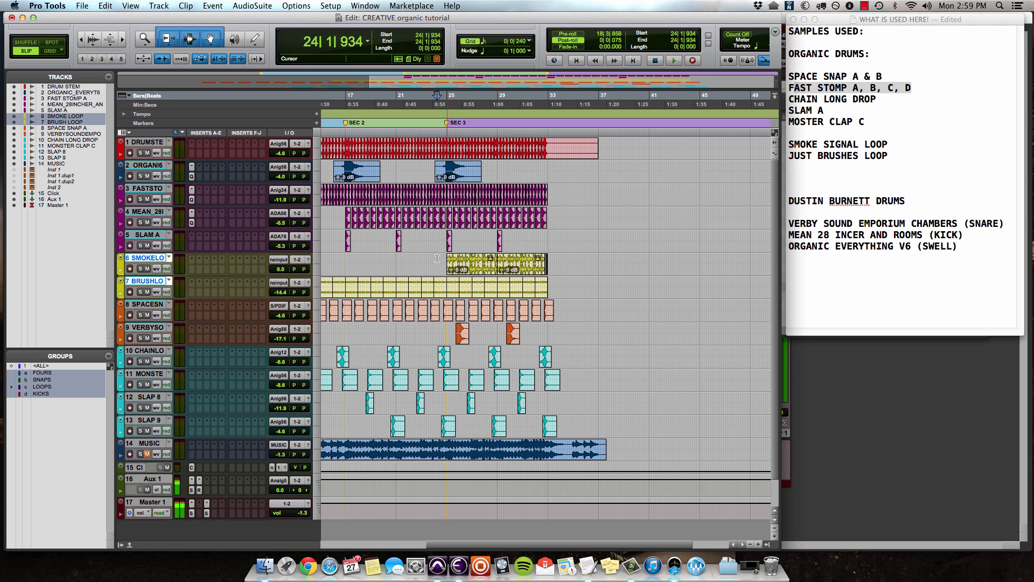